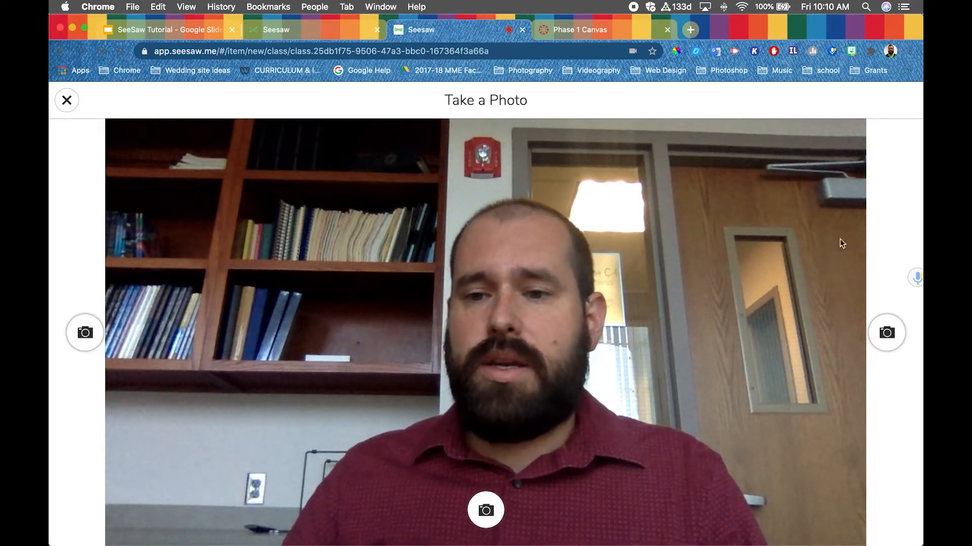
Step: Take a webcam photo and draw a filled black eye patch with straps over one eye using the marker
click(887, 334)
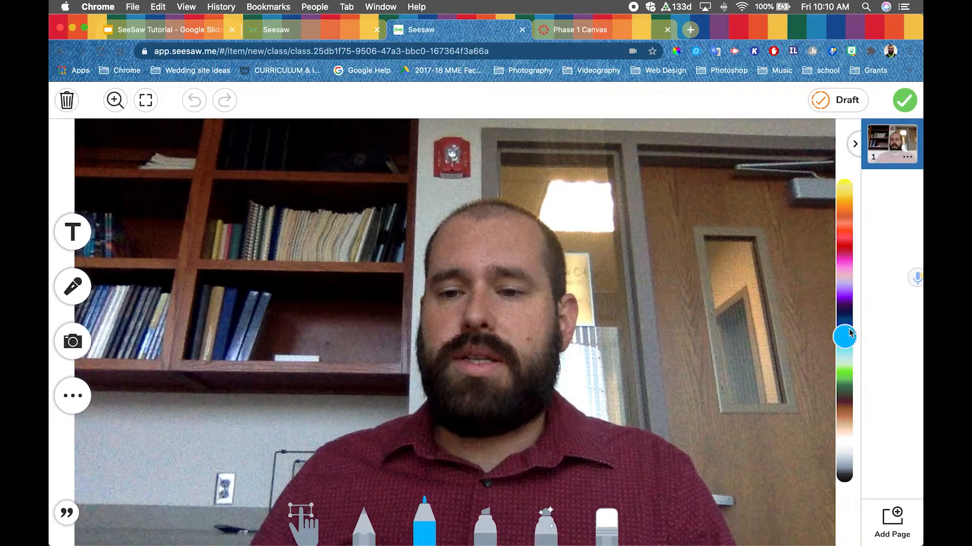
mouse_move(849, 335)
mouse_down()
mouse_move(853, 308)
mouse_move(850, 480)
mouse_up()
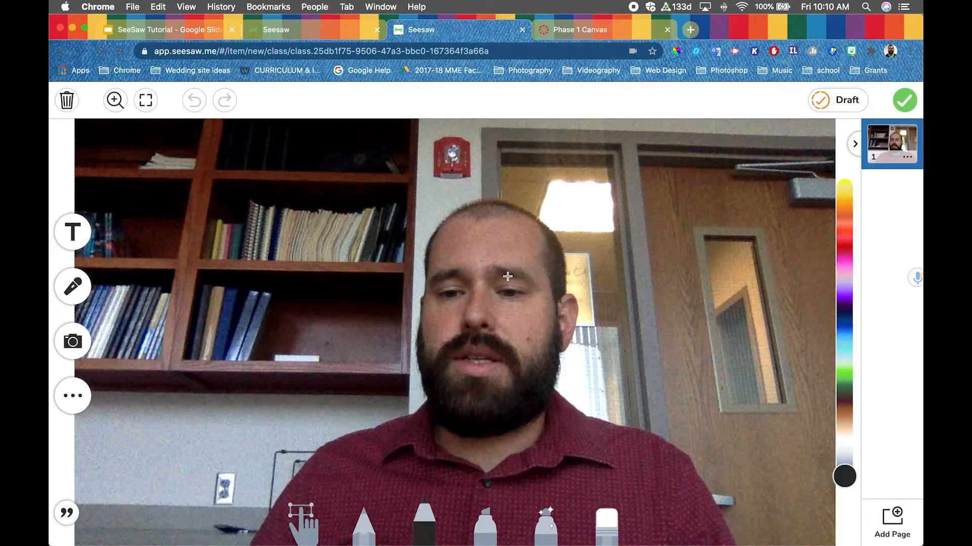
mouse_move(510, 268)
mouse_down()
mouse_move(487, 271)
mouse_move(485, 291)
mouse_move(498, 306)
mouse_move(529, 306)
mouse_move(538, 275)
mouse_move(505, 268)
mouse_up()
mouse_move(493, 274)
mouse_down()
mouse_move(526, 279)
mouse_move(498, 296)
mouse_move(509, 302)
mouse_move(438, 227)
mouse_up()
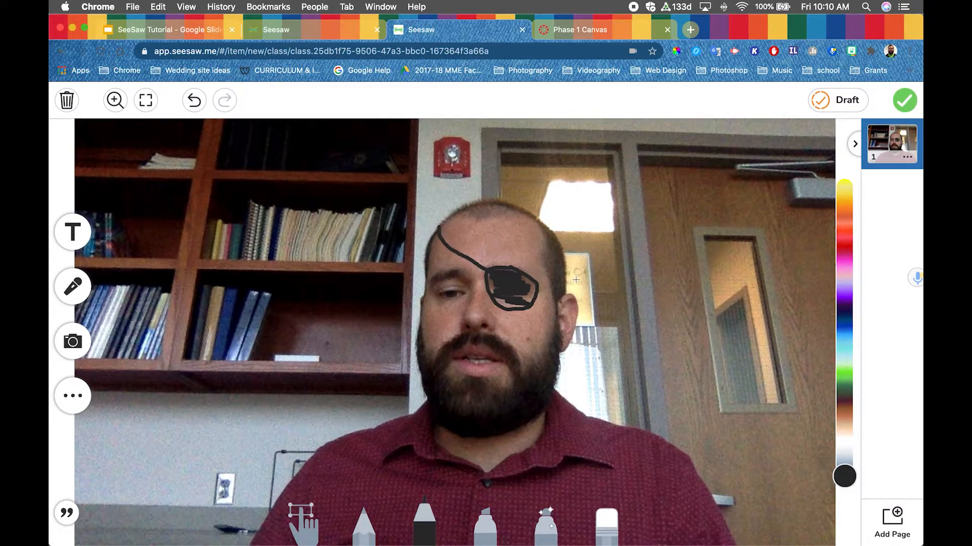
drag(539, 284, 566, 278)
Step: Add a text label reading "Hair", shrink it and place it at the top of the head
click(484, 524)
click(90, 240)
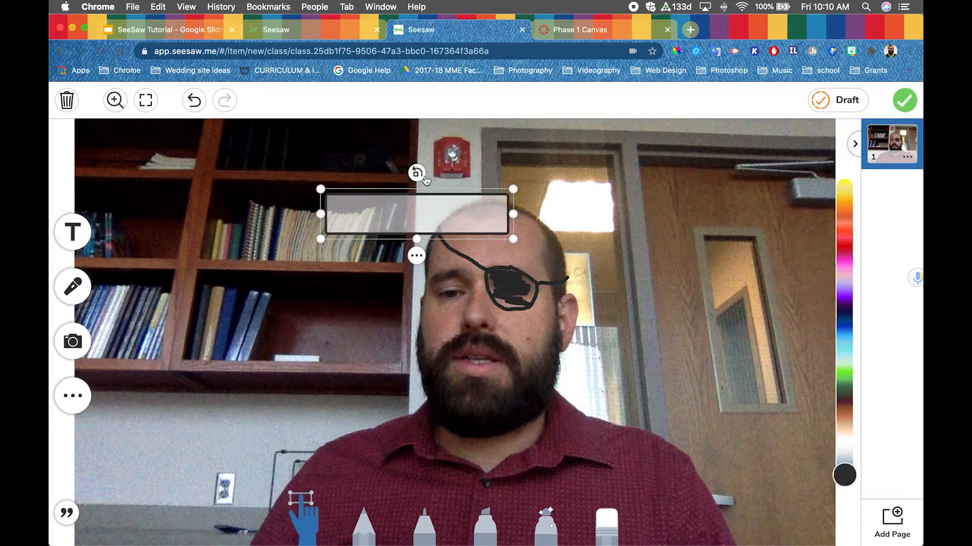
drag(508, 205, 359, 177)
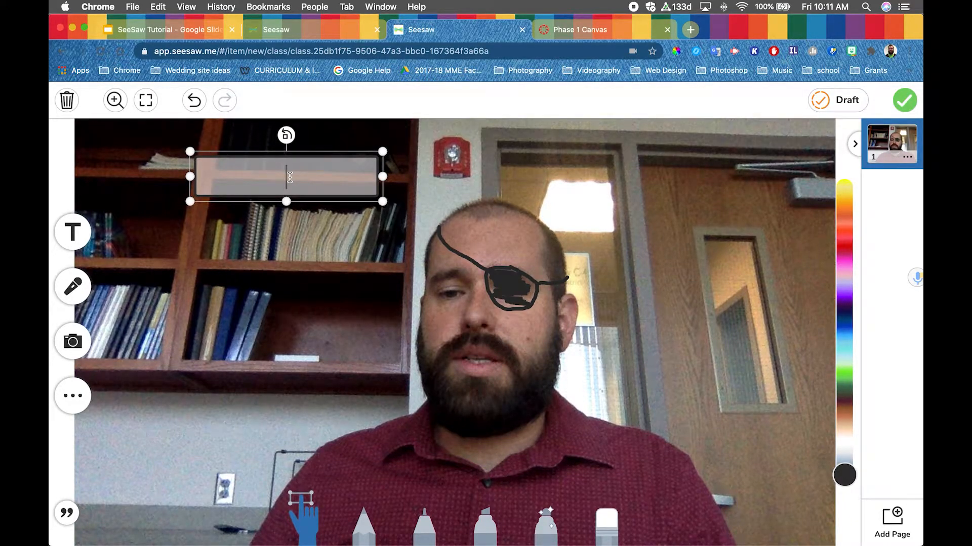
text(Hair)
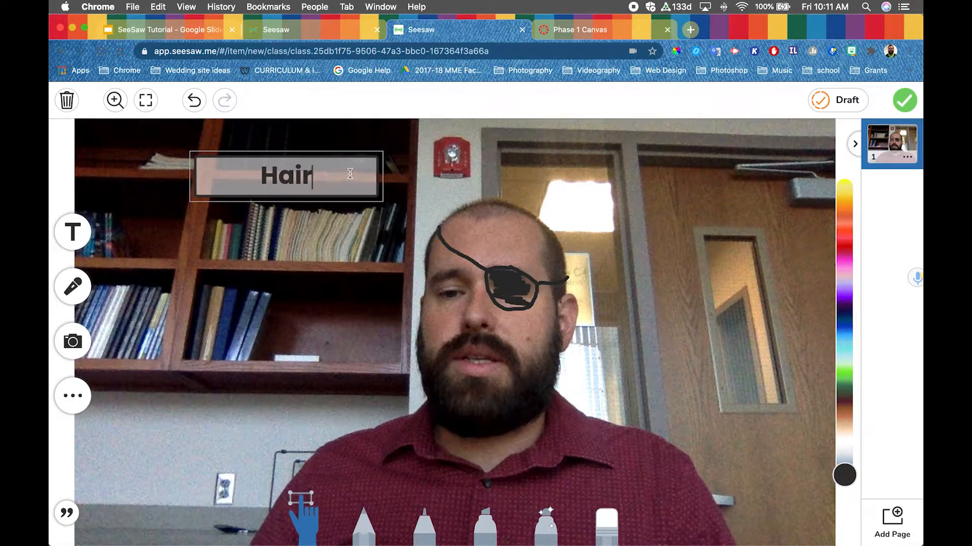
drag(348, 155, 487, 188)
drag(524, 234, 501, 204)
Step: Change the Hair label's font style to Comic
click(445, 245)
mouse_move(458, 250)
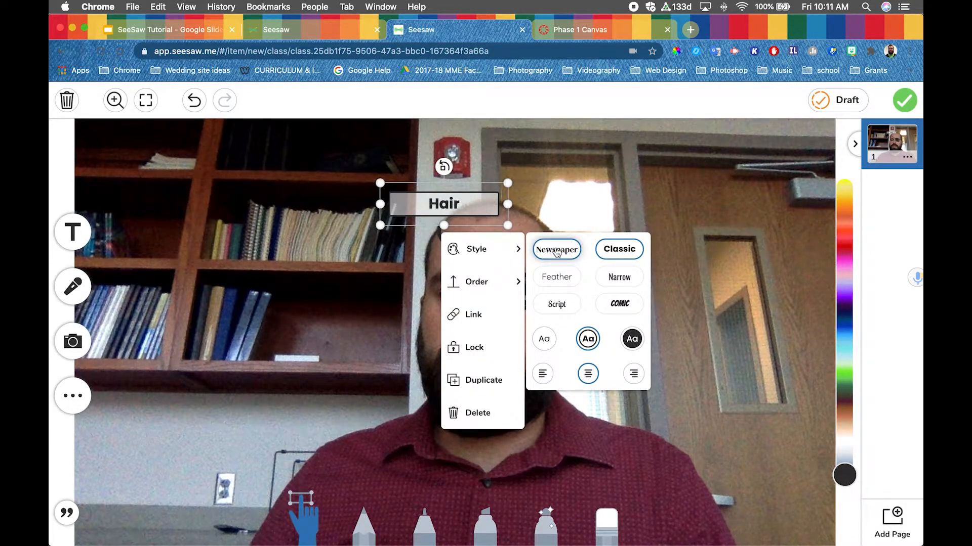
click(613, 278)
click(619, 304)
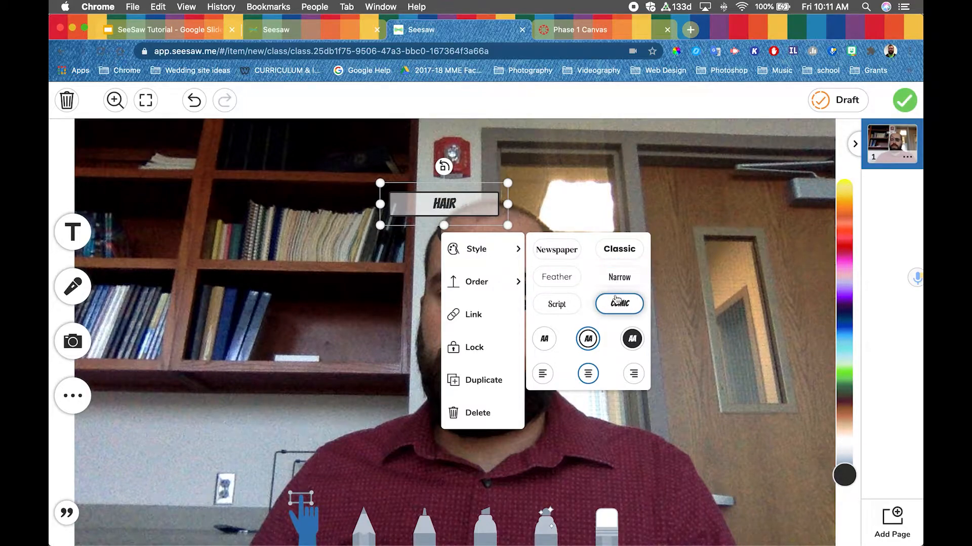
Step: Give the Hair label a solid filled background, try the alignment options and keep its text centred
mouse_move(481, 289)
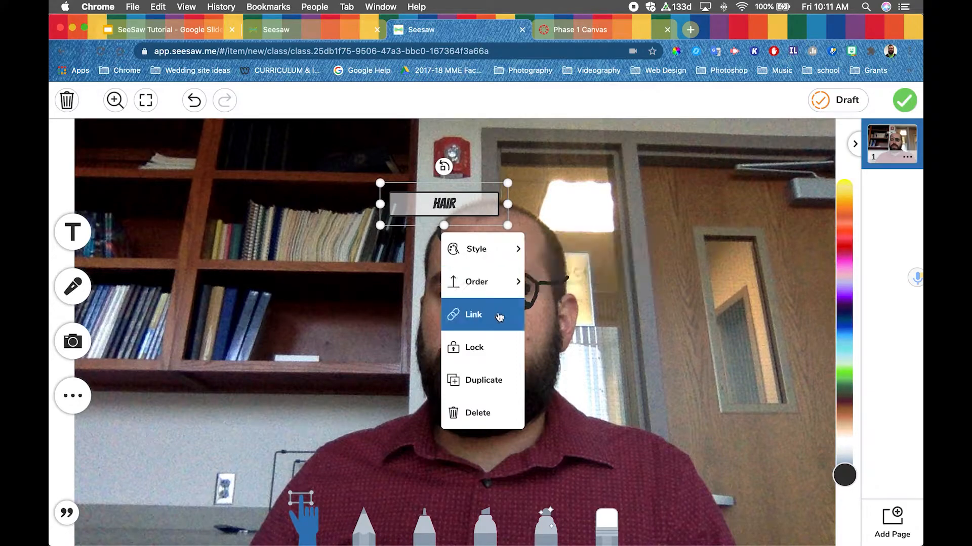
mouse_move(501, 250)
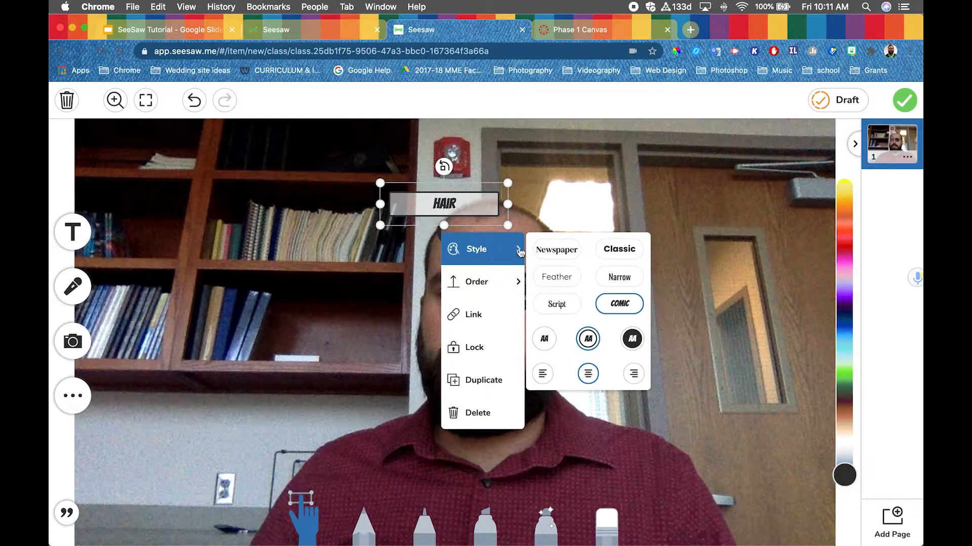
click(544, 339)
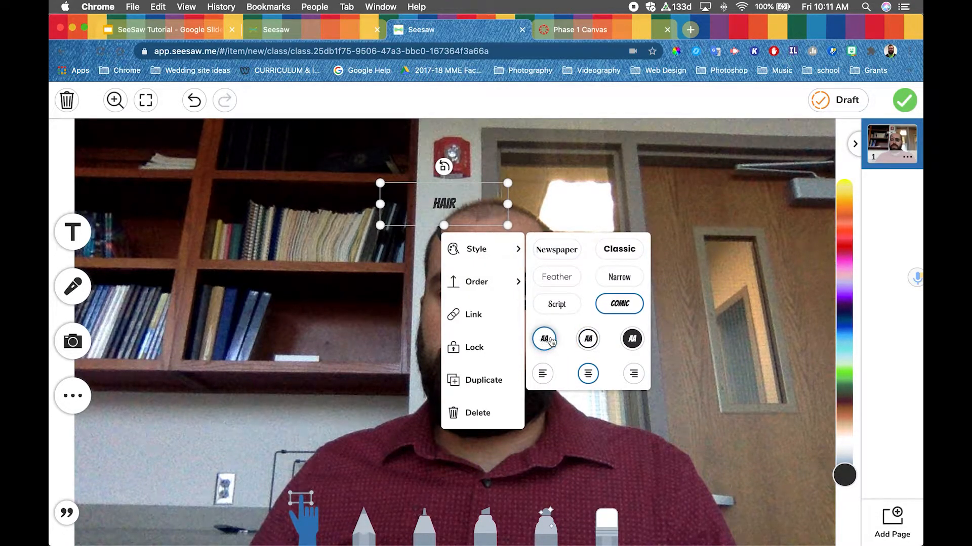
click(587, 339)
click(632, 339)
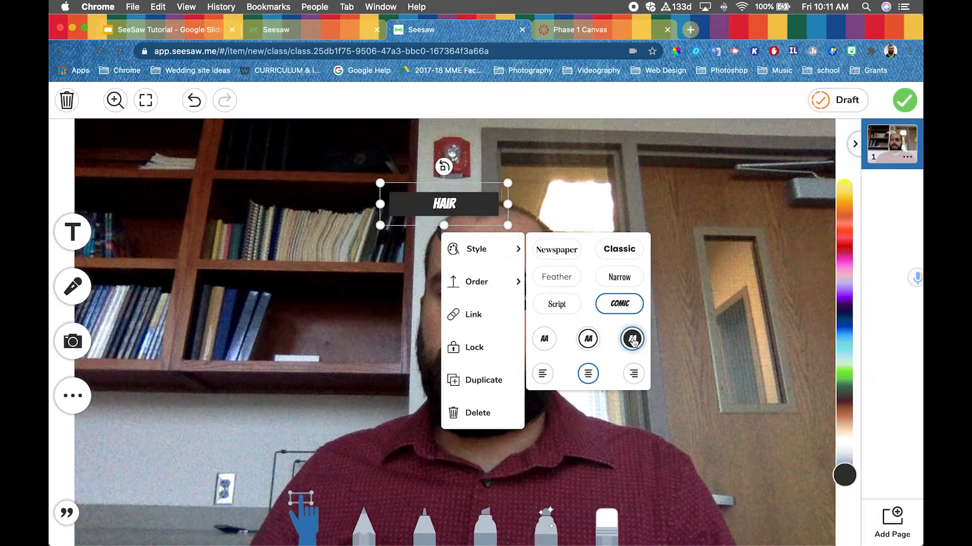
click(541, 373)
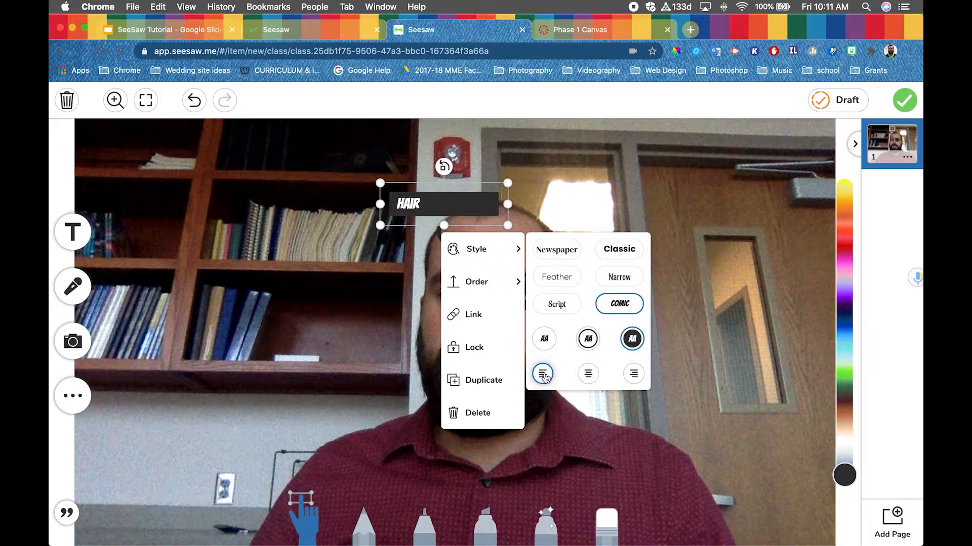
click(628, 376)
click(587, 373)
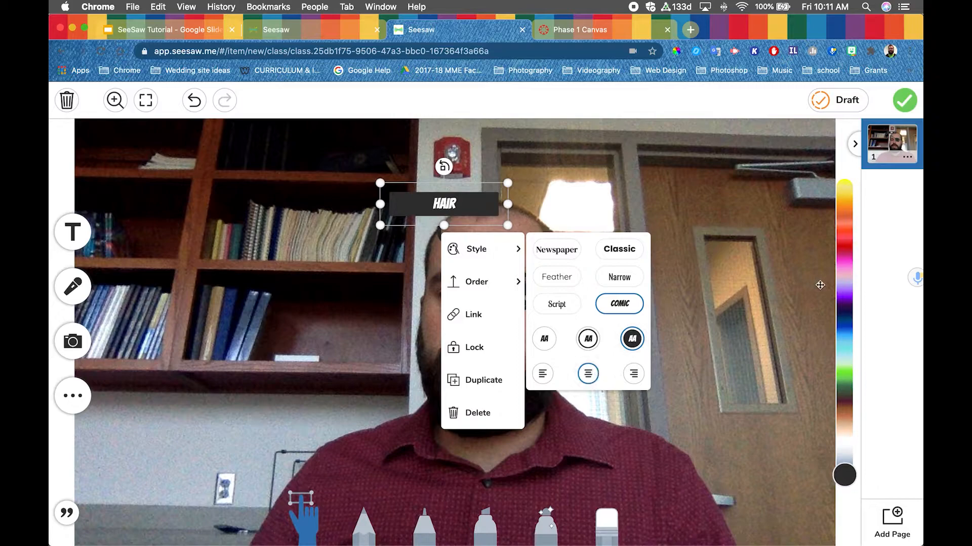
Step: Recolour the Hair label light purple and nudge it slightly upward above the head
drag(851, 472, 848, 289)
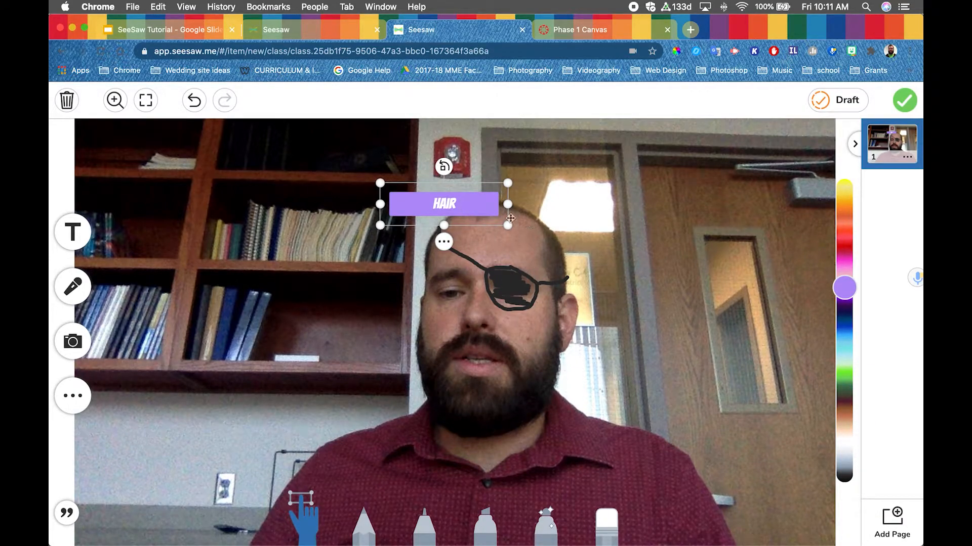
drag(475, 207, 473, 196)
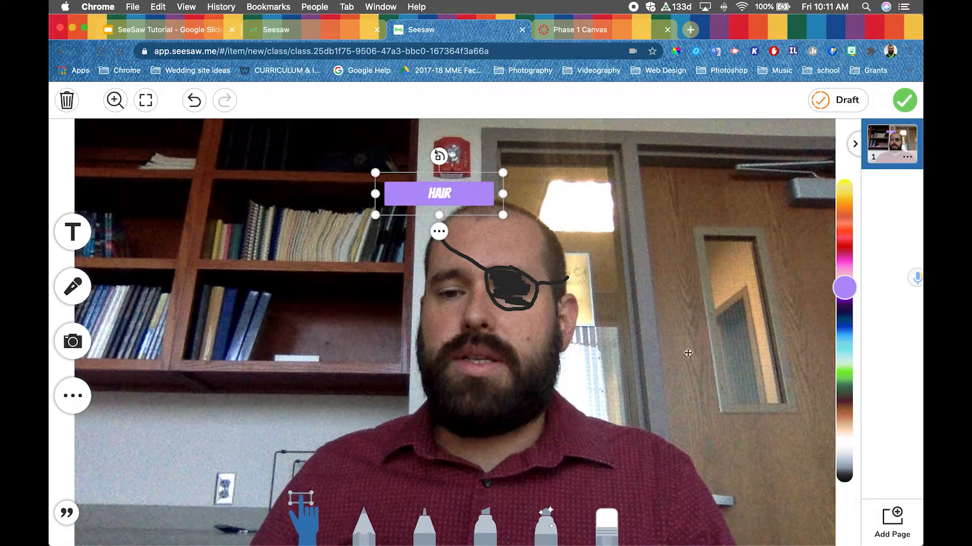
Step: Highlight the uncovered eye in yellow and draw seven glowing magenta rays around the head with the glow pen
click(486, 527)
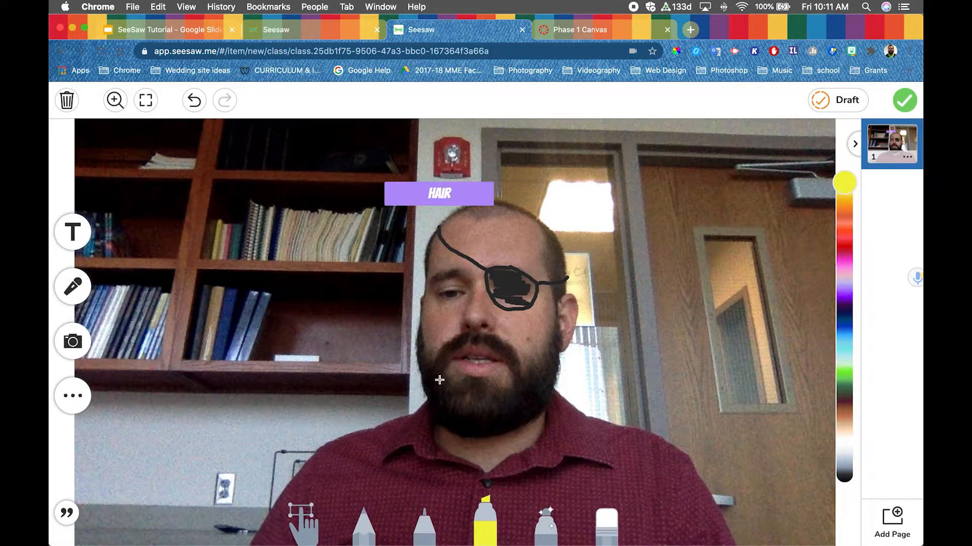
mouse_move(436, 292)
mouse_down()
mouse_move(468, 294)
mouse_move(445, 296)
mouse_move(454, 296)
mouse_up()
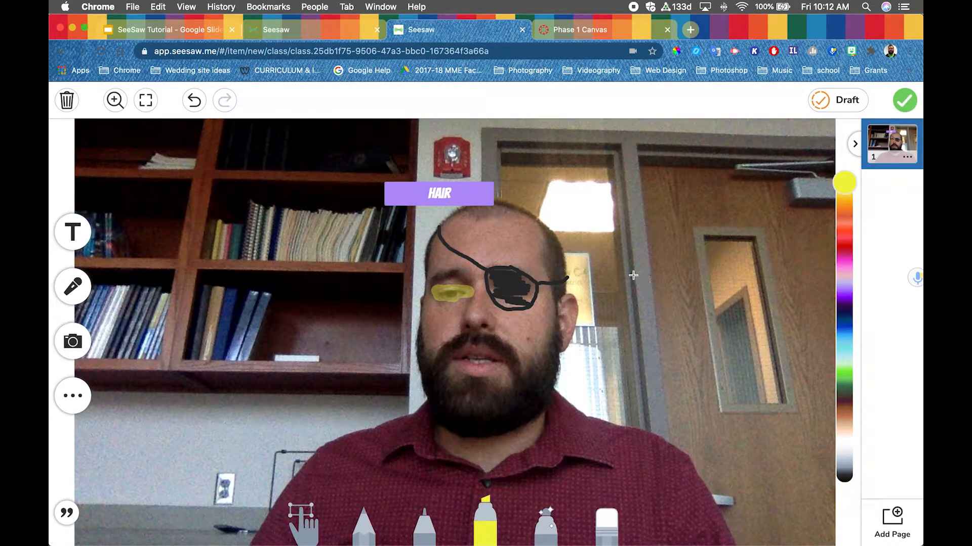
click(547, 524)
drag(451, 169, 448, 129)
drag(511, 172, 519, 122)
drag(556, 214, 626, 161)
drag(577, 261, 677, 229)
drag(408, 243, 298, 178)
drag(405, 307, 255, 282)
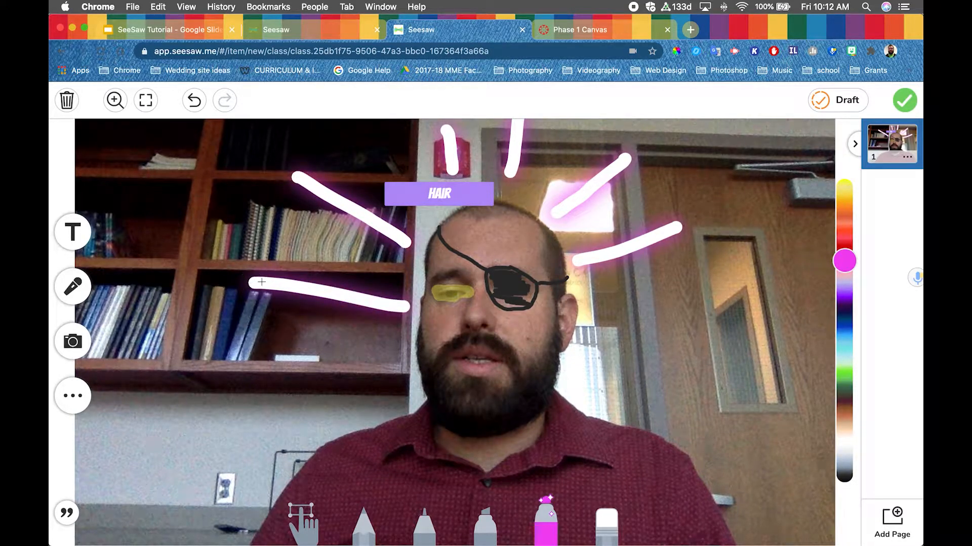
drag(601, 315, 740, 306)
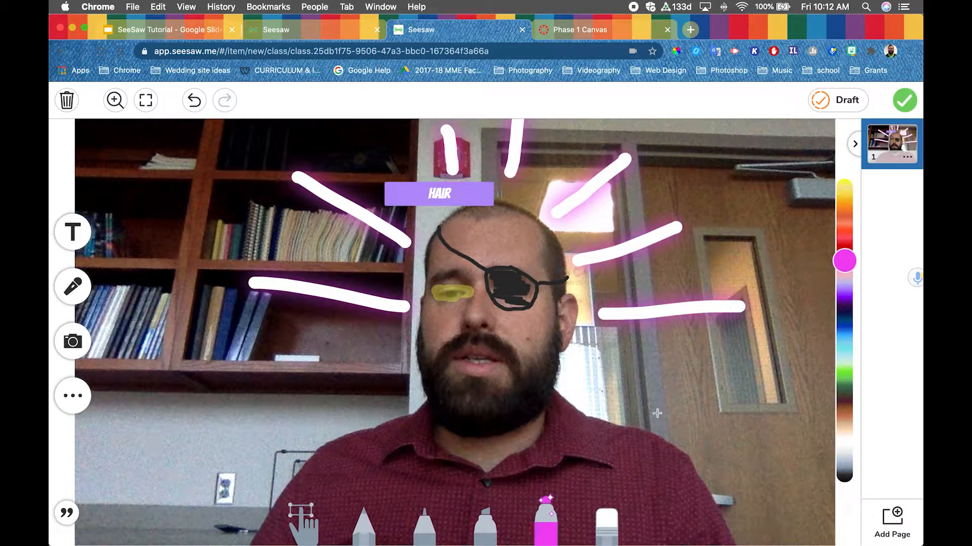
Step: Erase the yellow eye highlight, the ray over the lower bookshelf and the lower part of the eye patch
click(610, 526)
drag(408, 307, 250, 282)
mouse_move(526, 315)
mouse_down()
mouse_move(477, 292)
mouse_move(477, 314)
mouse_move(473, 302)
mouse_up()
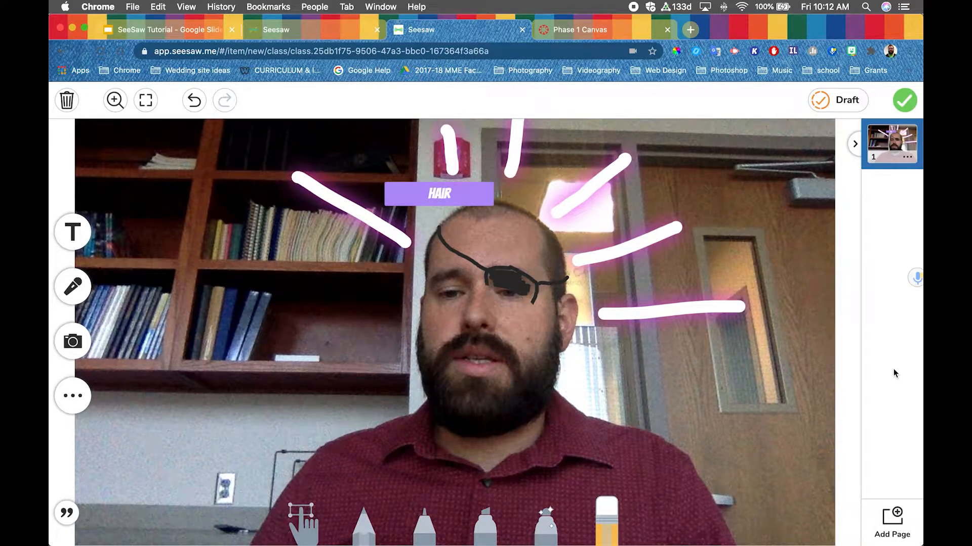
Step: Record a voice narration over the annotated photo and finish the recording
click(73, 287)
click(490, 414)
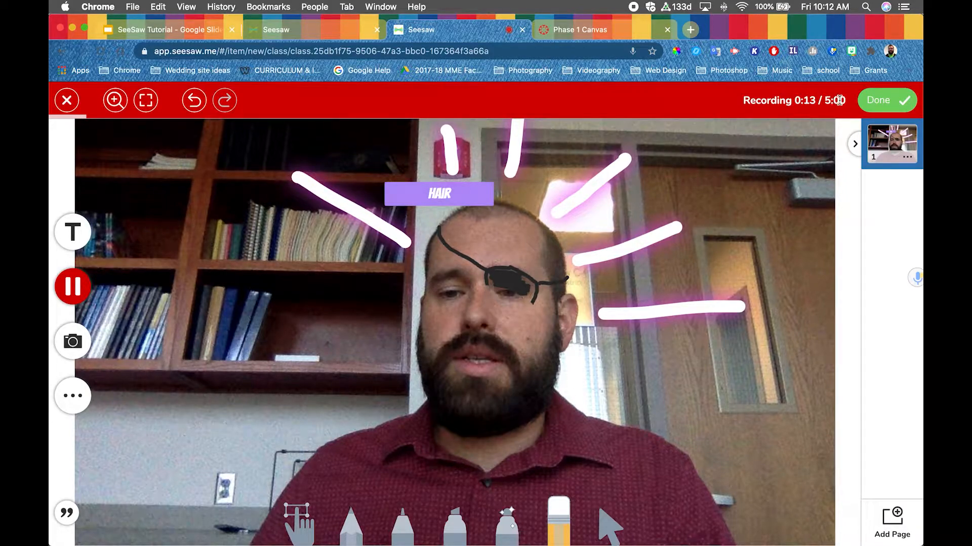
click(883, 100)
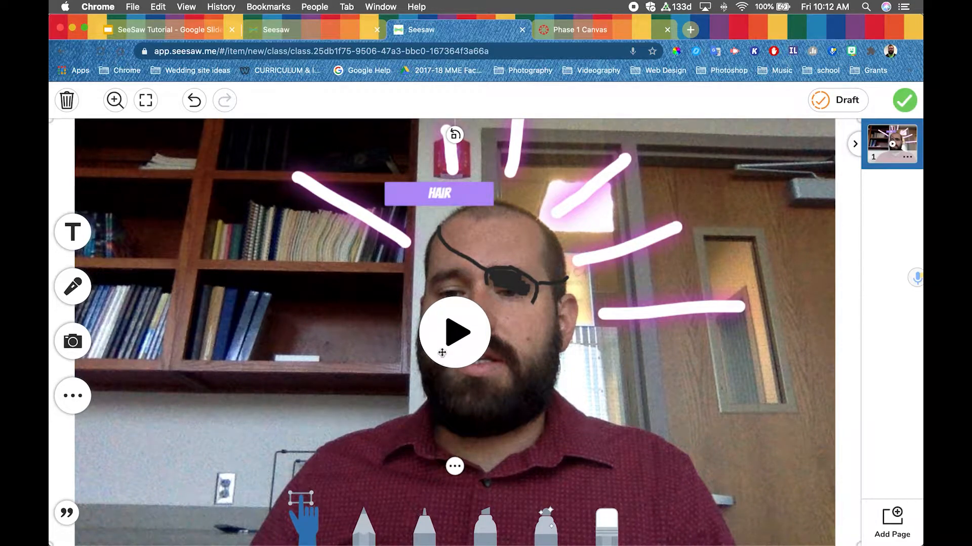
Step: Check the post's caption options and add a yellow star shape over the bookshelf beside the head
click(67, 514)
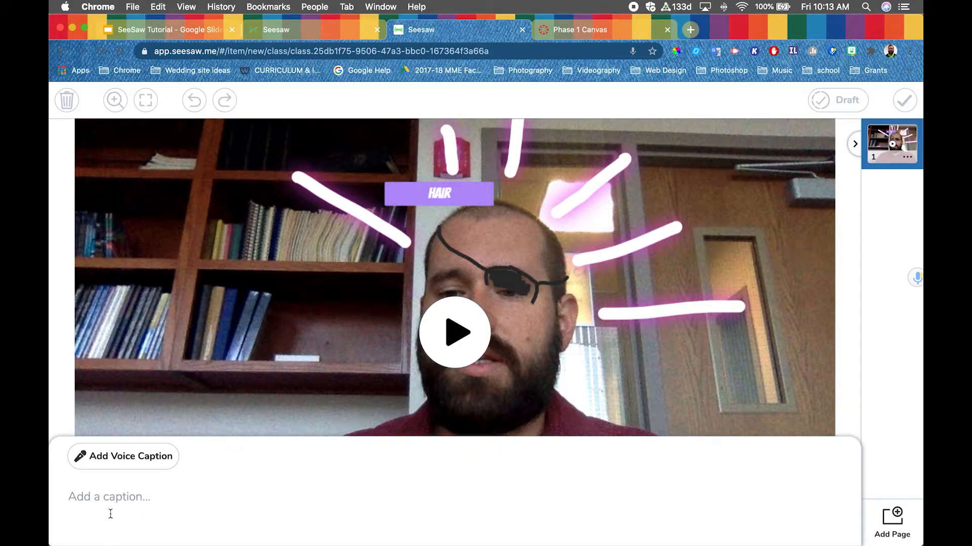
click(309, 368)
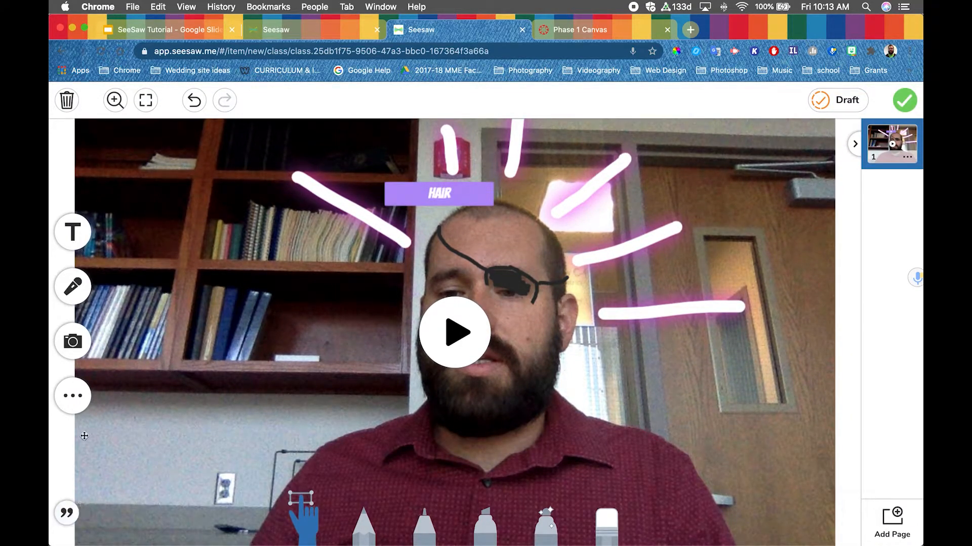
click(73, 396)
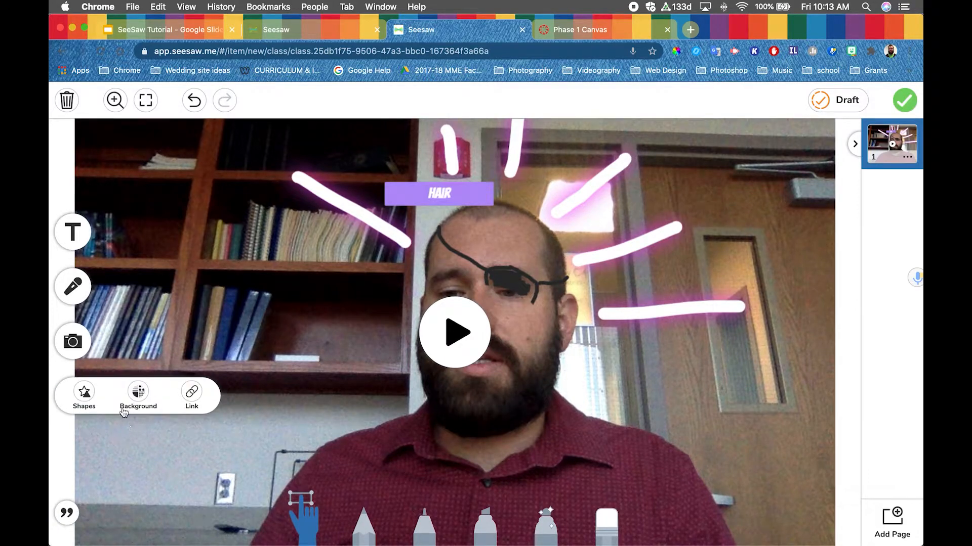
click(84, 392)
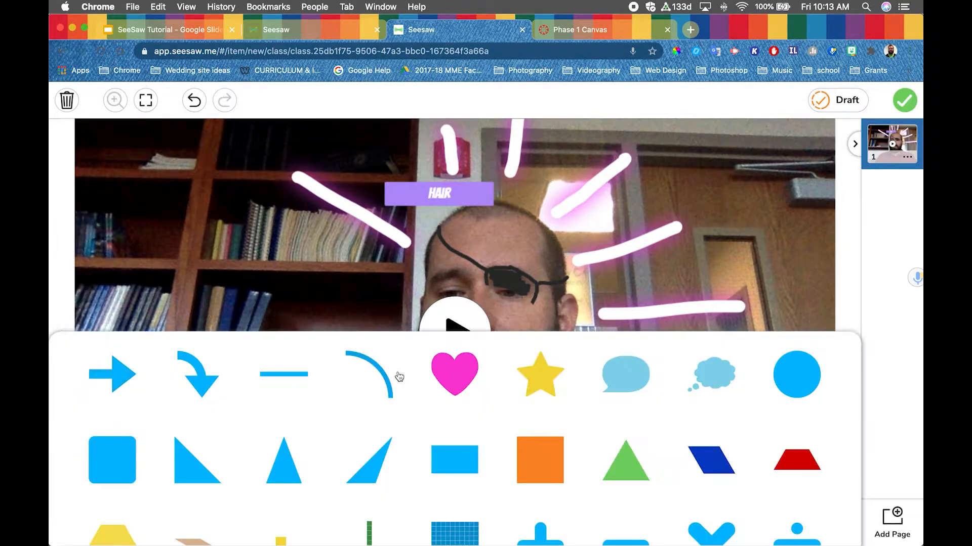
click(555, 382)
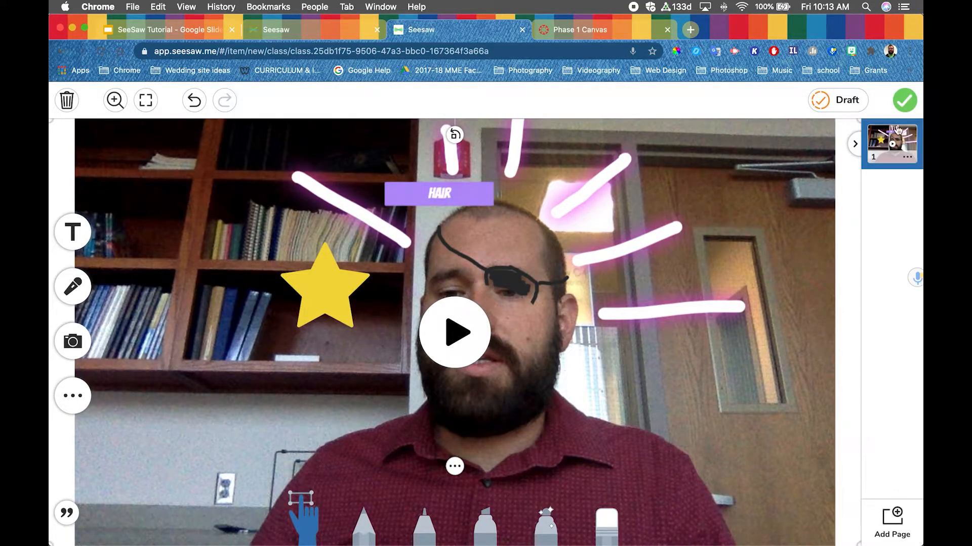
Step: Save the finished post to Sample Student's journal
click(904, 100)
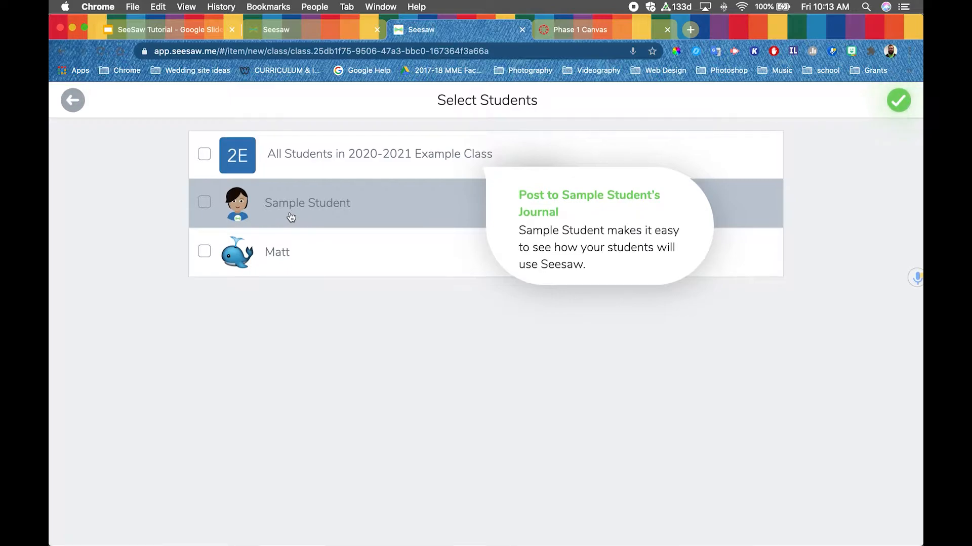
click(271, 206)
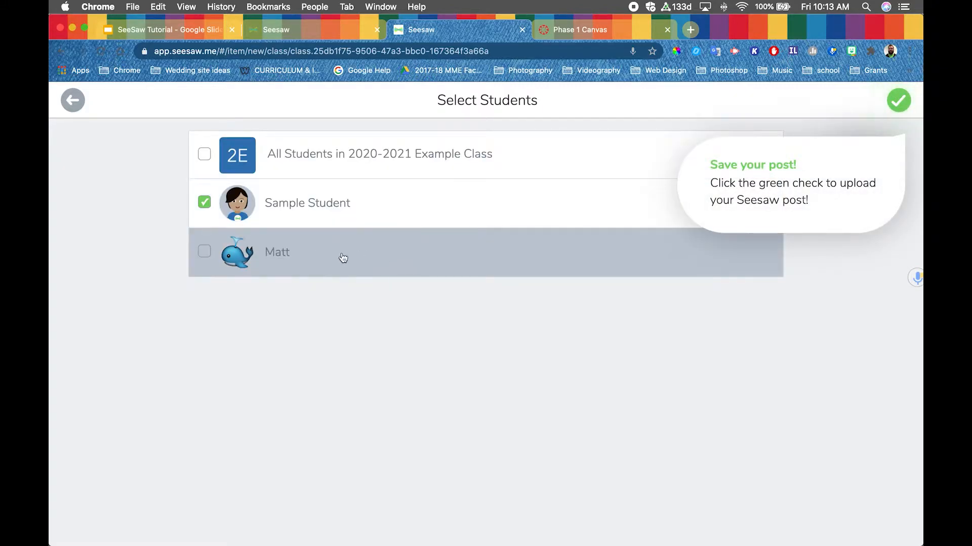
click(899, 101)
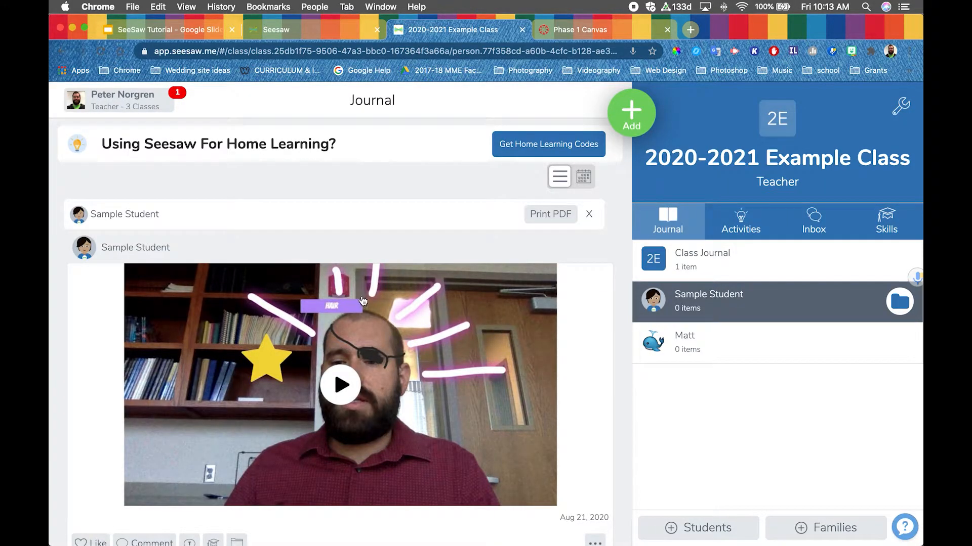
Step: Review the new post and view each student's journal, ending on the Class Journal
scroll(362, 301, down, 2)
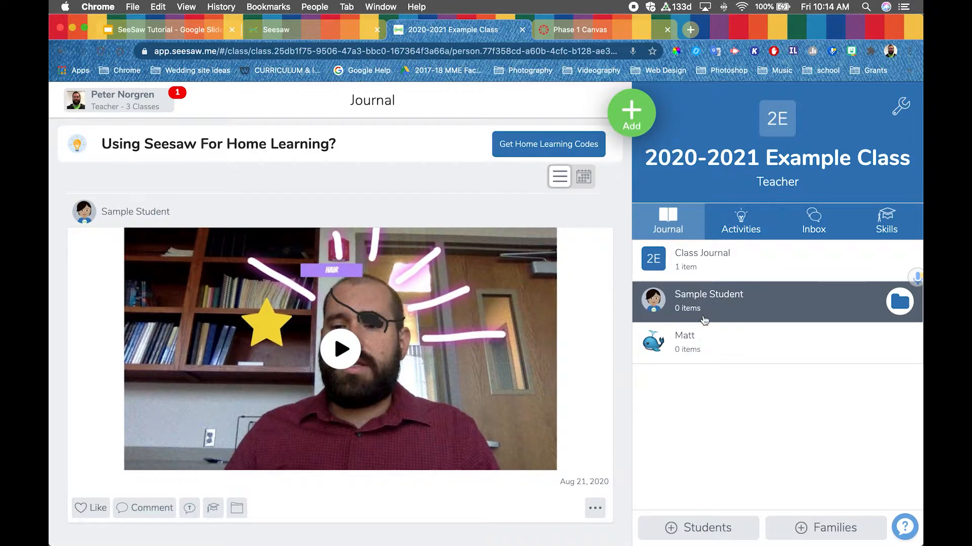
click(700, 341)
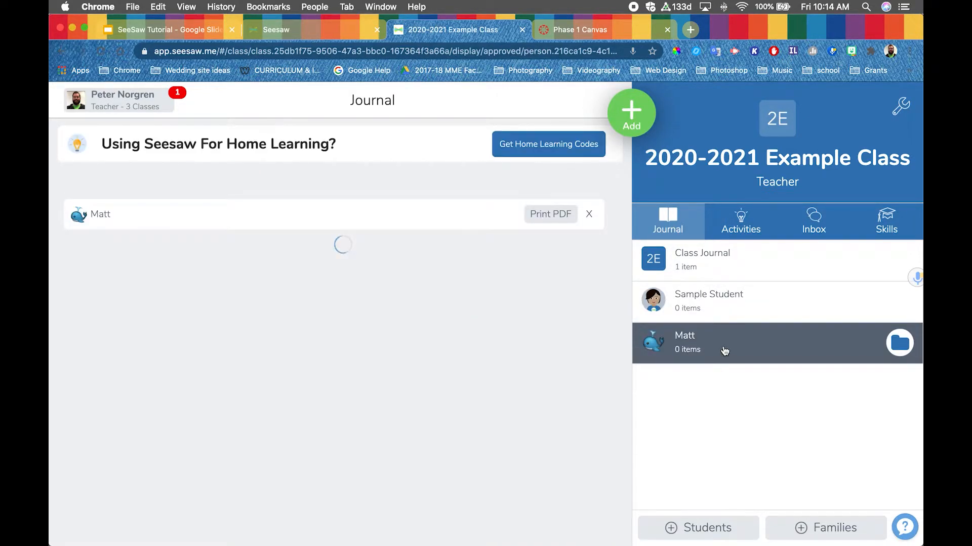
click(706, 294)
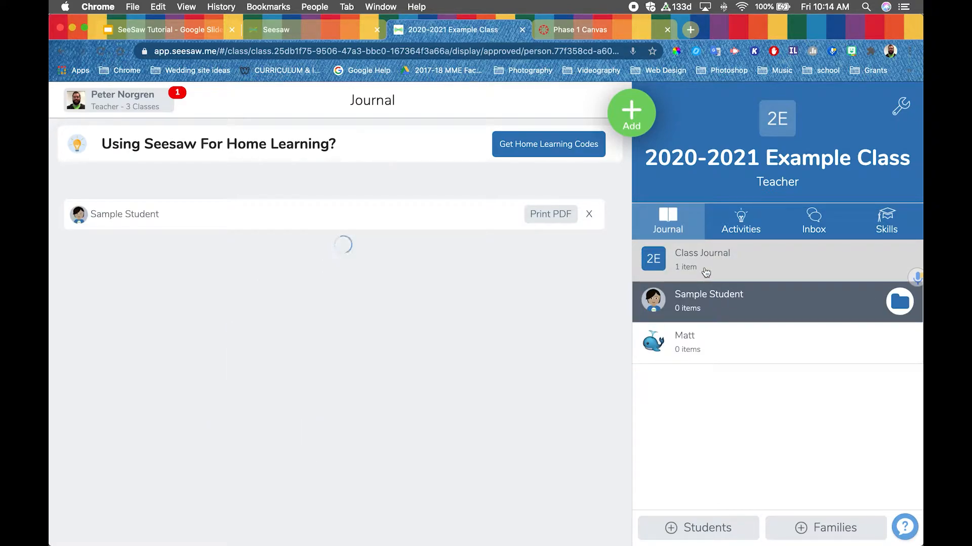
click(706, 272)
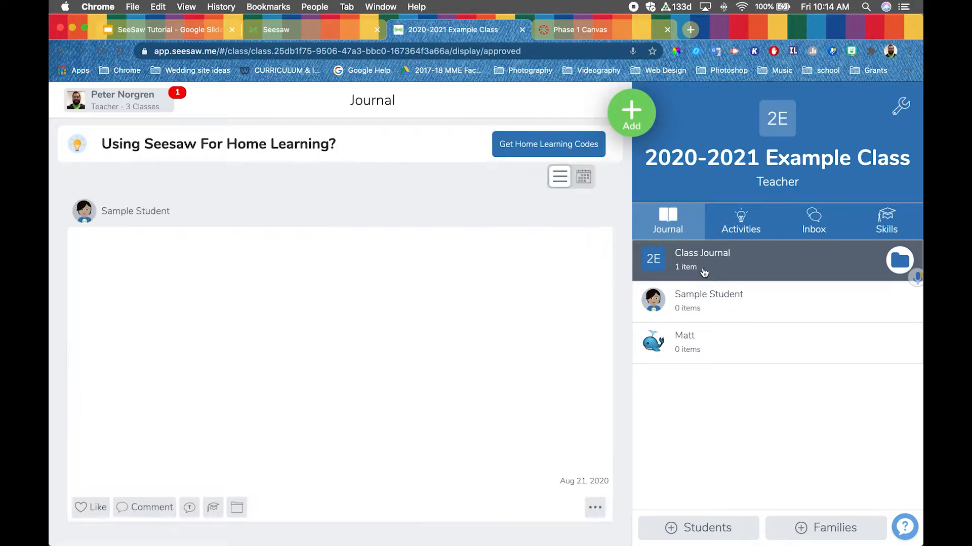
Step: View Sample Student's journal, preview the blank drawing canvas for a new student work post, and discard the drawing
click(704, 304)
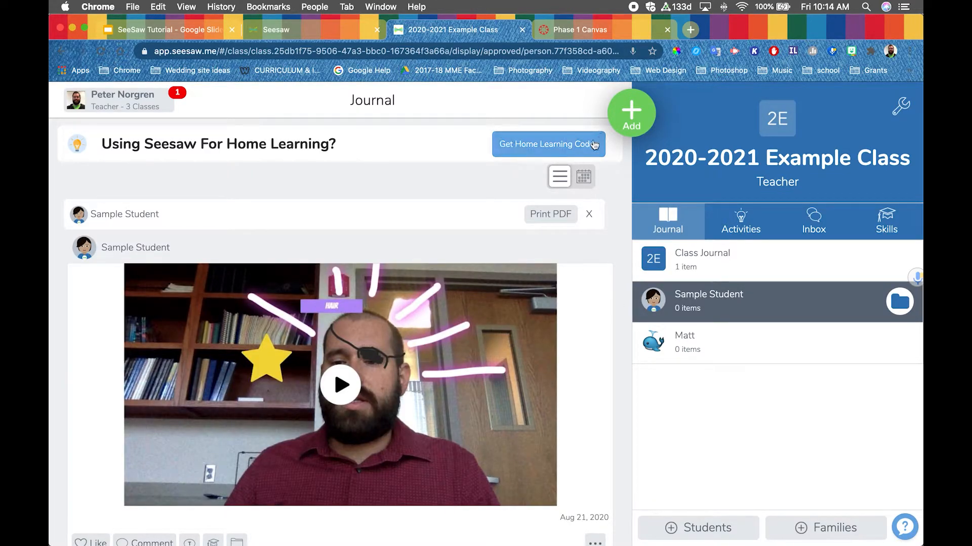
click(630, 124)
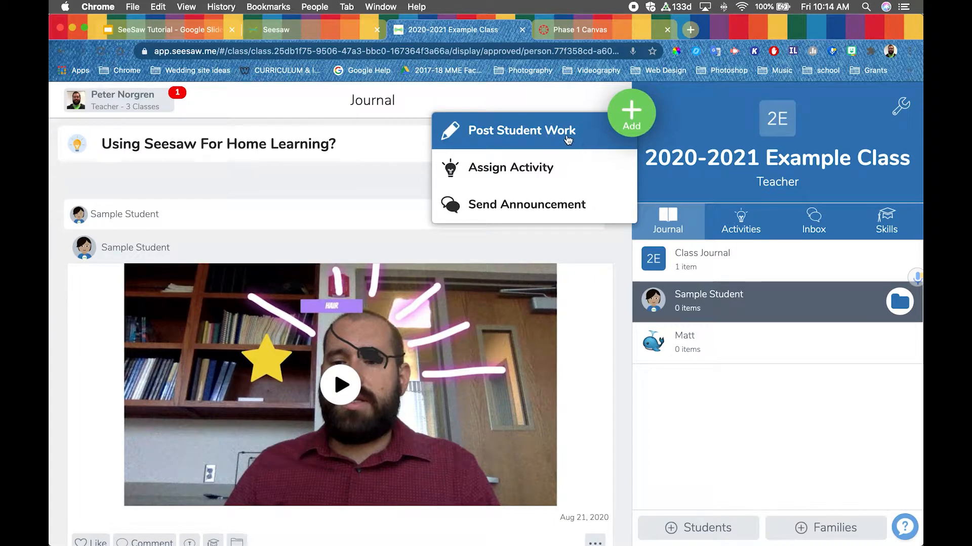
click(577, 143)
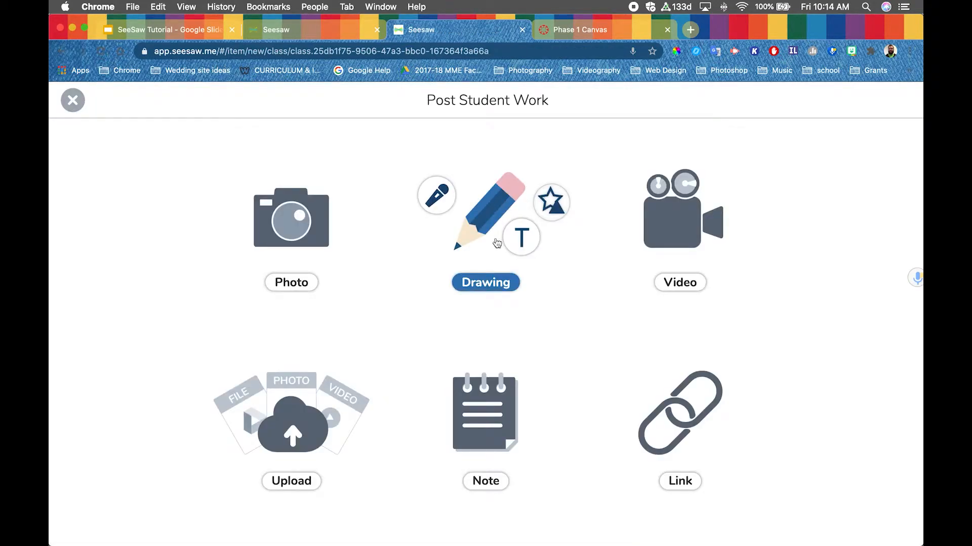
click(488, 222)
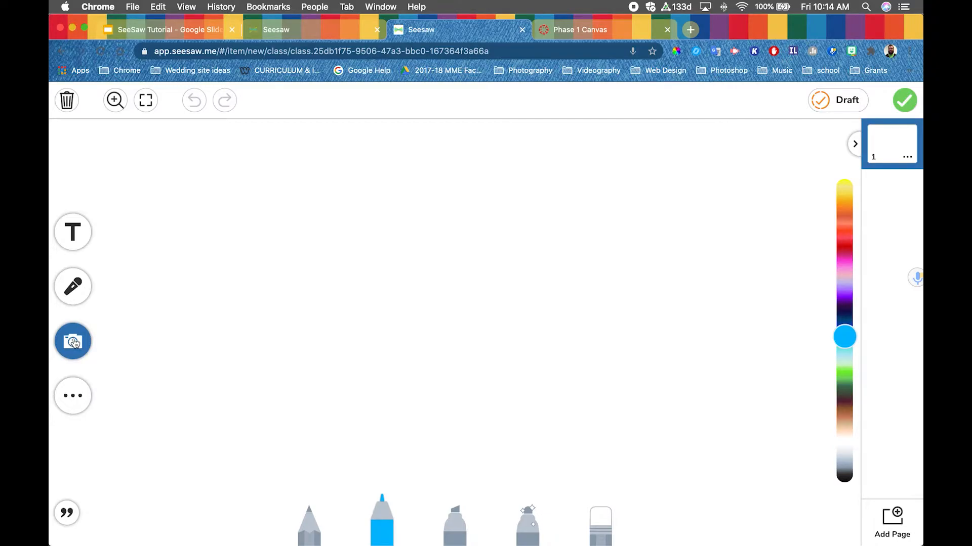
click(68, 102)
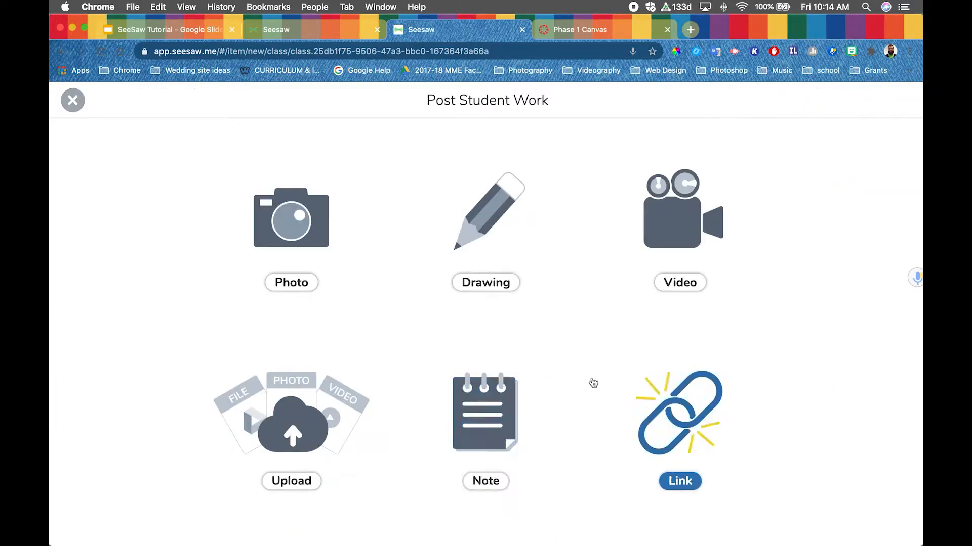
Step: Record a short trial video for the student work post, discard it, and return to the post types
click(682, 239)
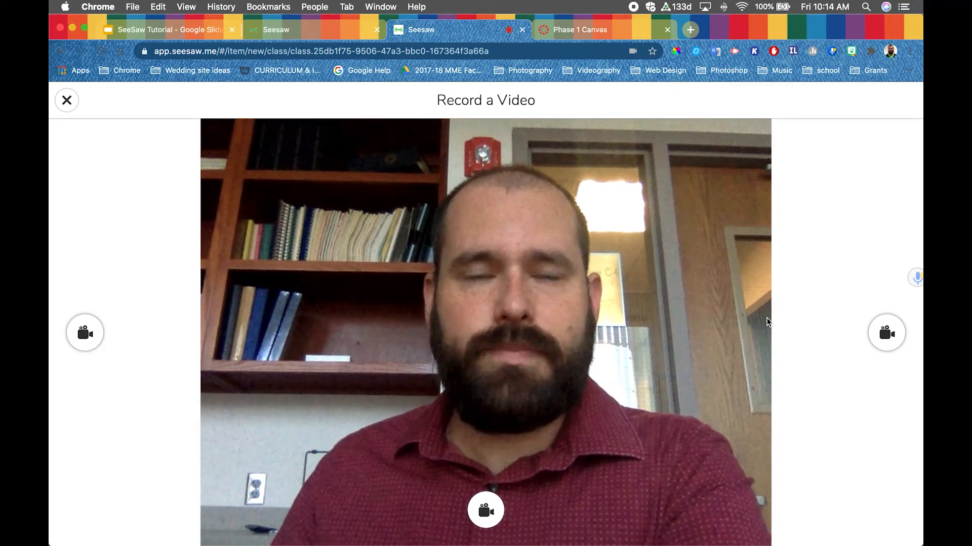
click(887, 333)
click(517, 339)
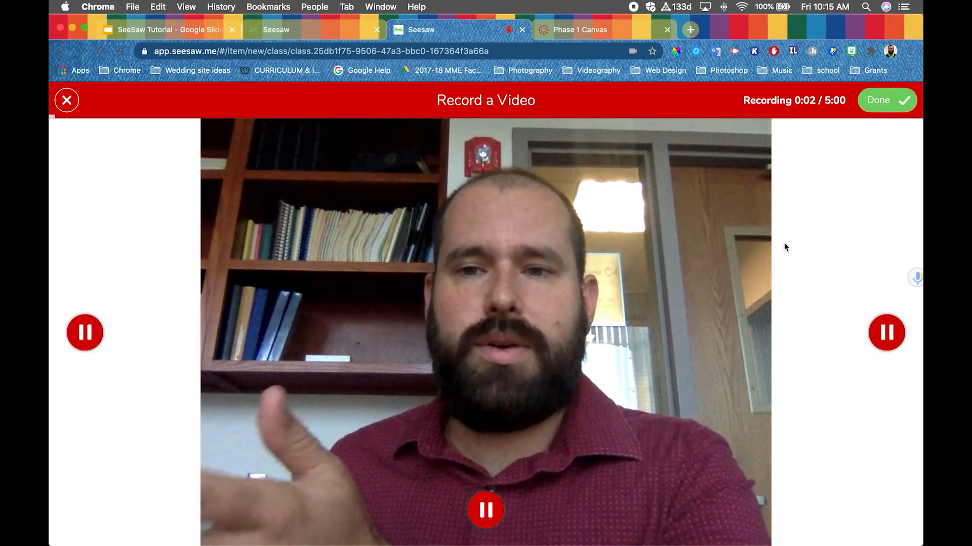
click(69, 104)
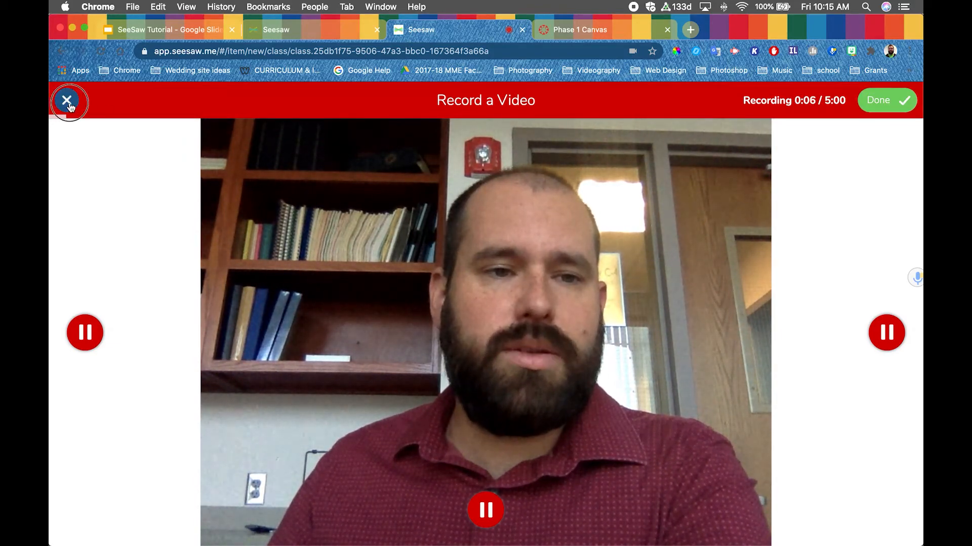
click(526, 338)
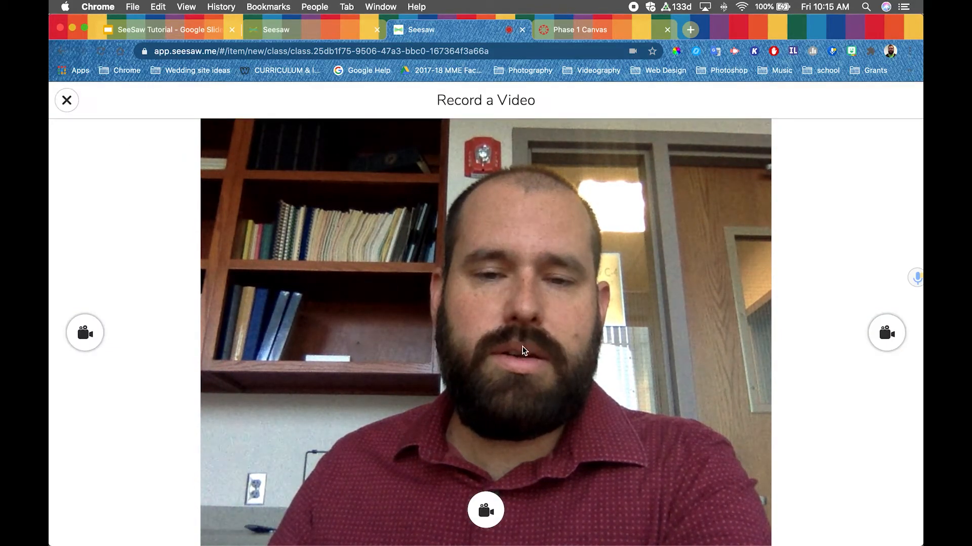
click(67, 100)
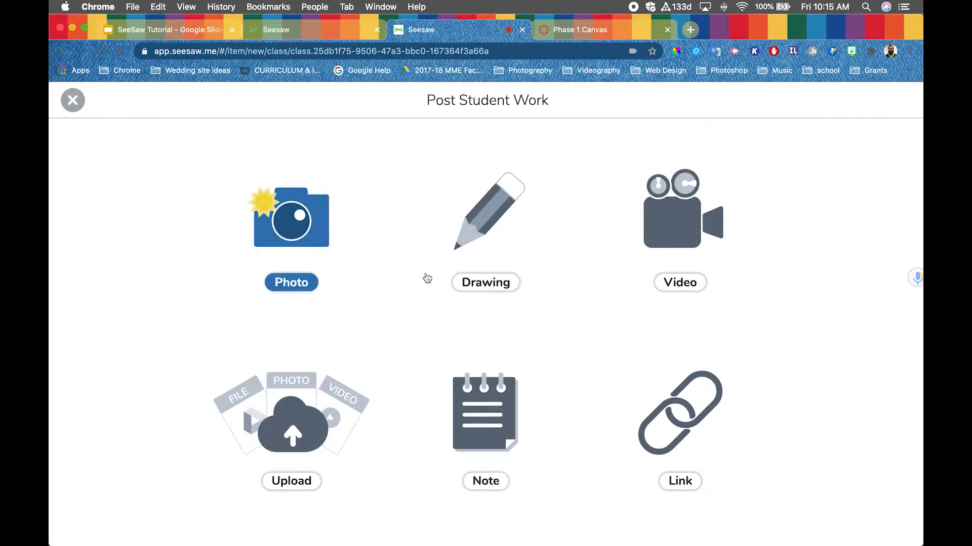
Step: Write a two-line note reading "Summarizing something from a book" and "Working on Main Idea and Details"
click(487, 423)
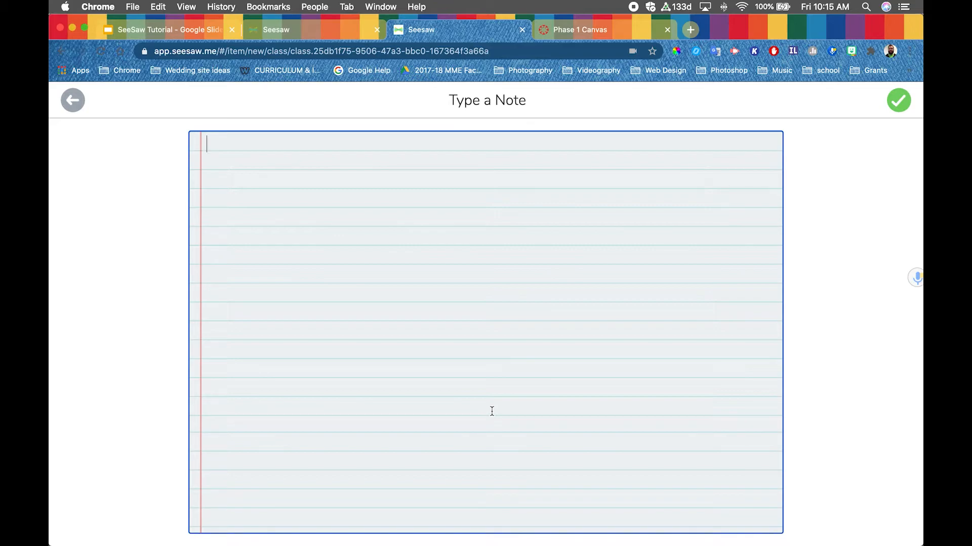
text(Summarizing something f)
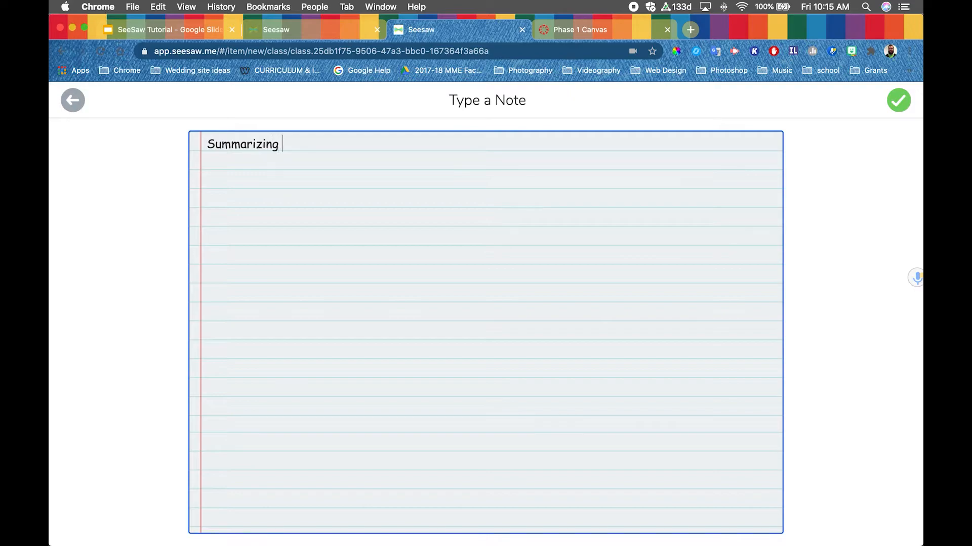
text(rom a book)
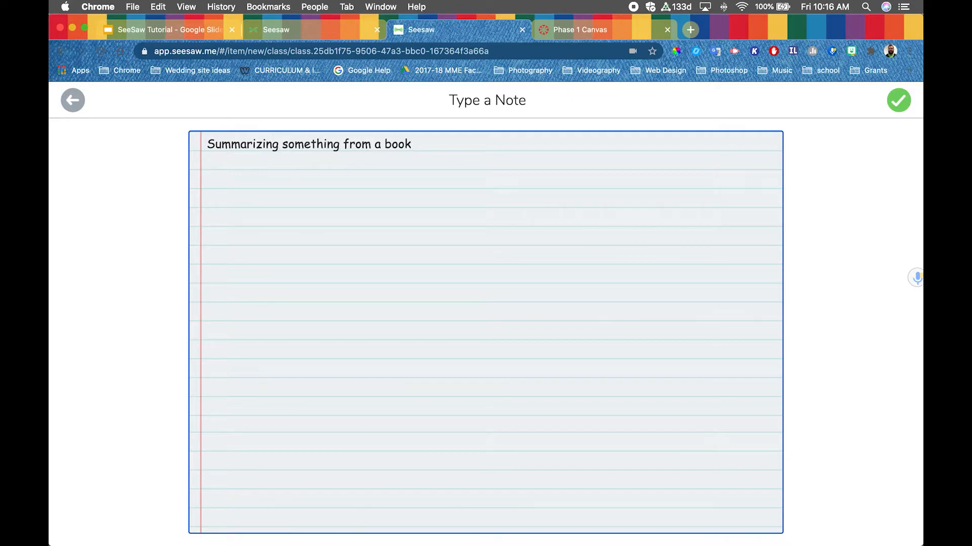
key(Return)
text(Working on Main Idea and Details)
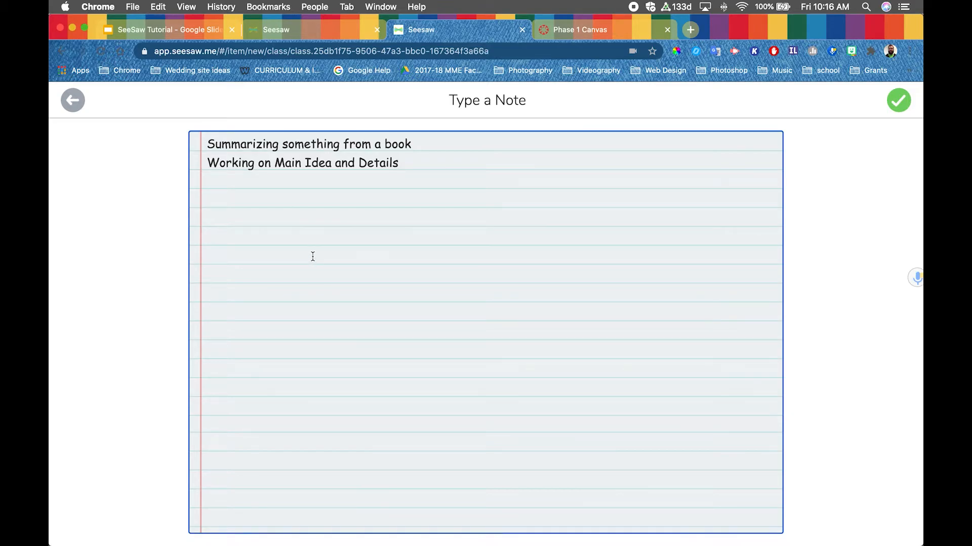
Step: Delete the typed note and close the new student work post without publishing anything
click(73, 100)
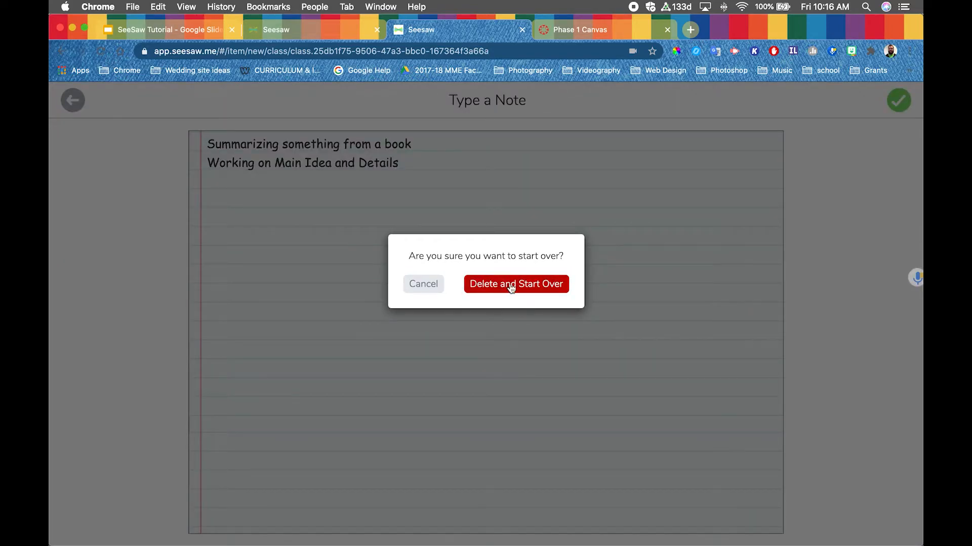
click(425, 283)
click(73, 101)
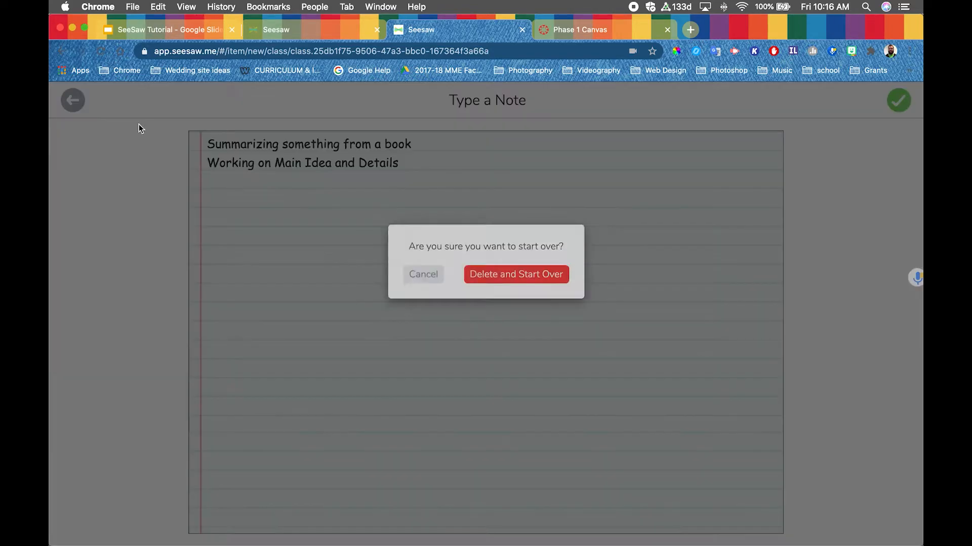
click(534, 294)
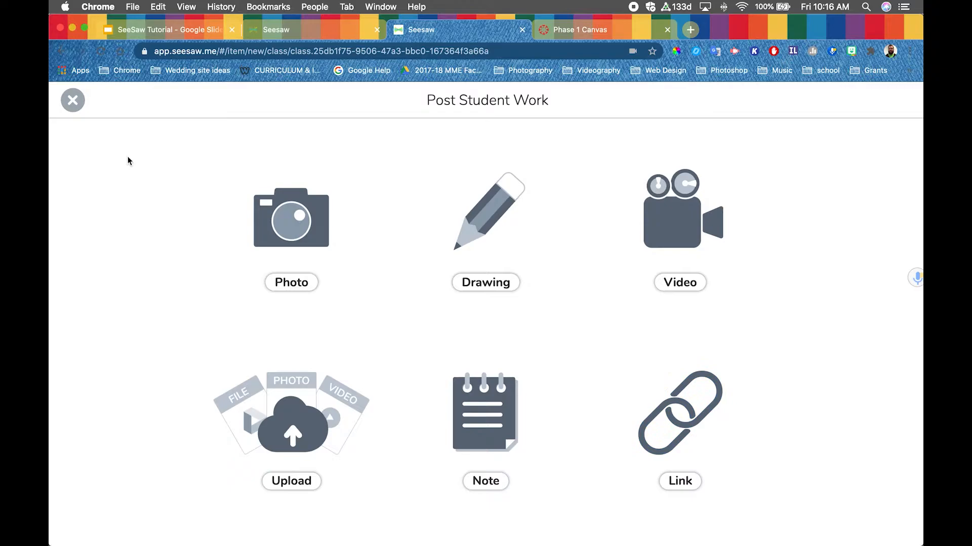
click(72, 100)
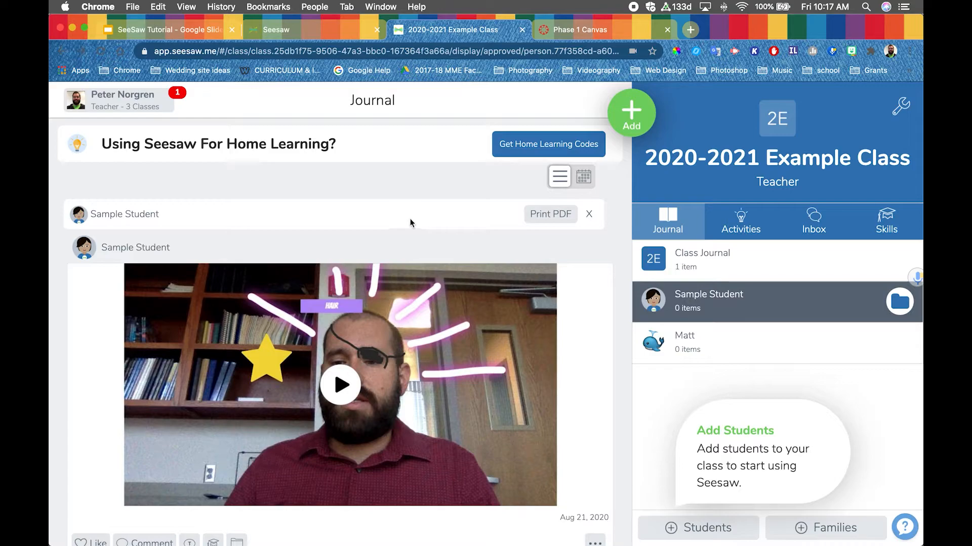
Step: Return to the Class Journal and start a new activity from the personal activity library
click(678, 265)
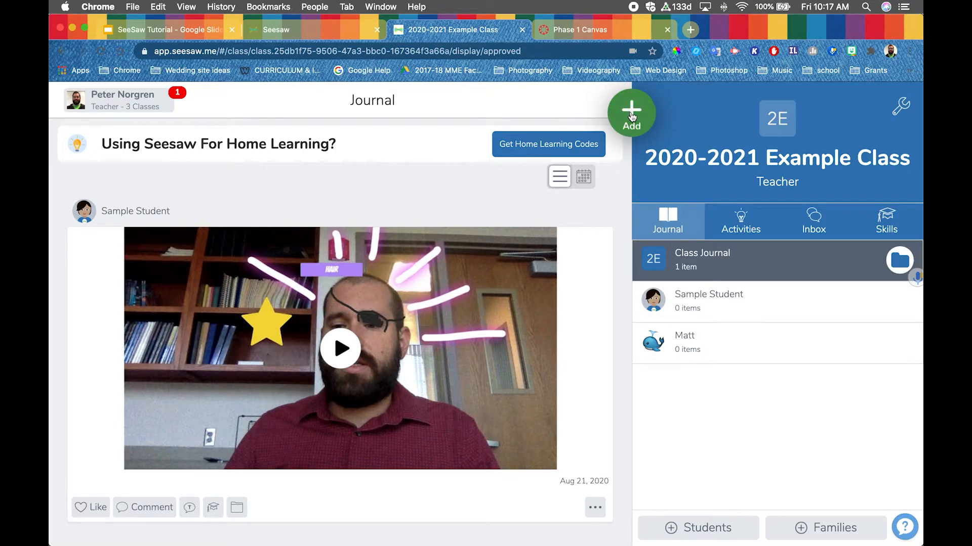
click(631, 117)
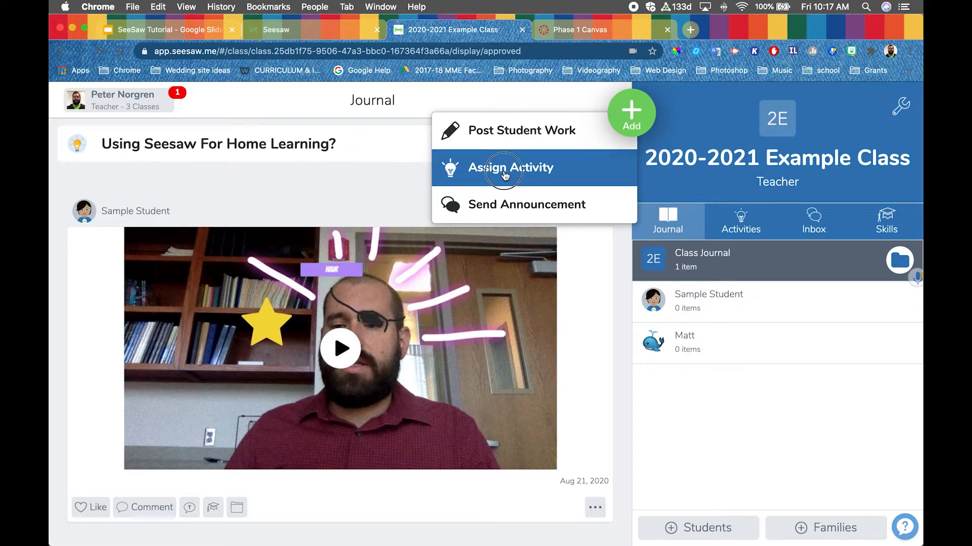
click(504, 173)
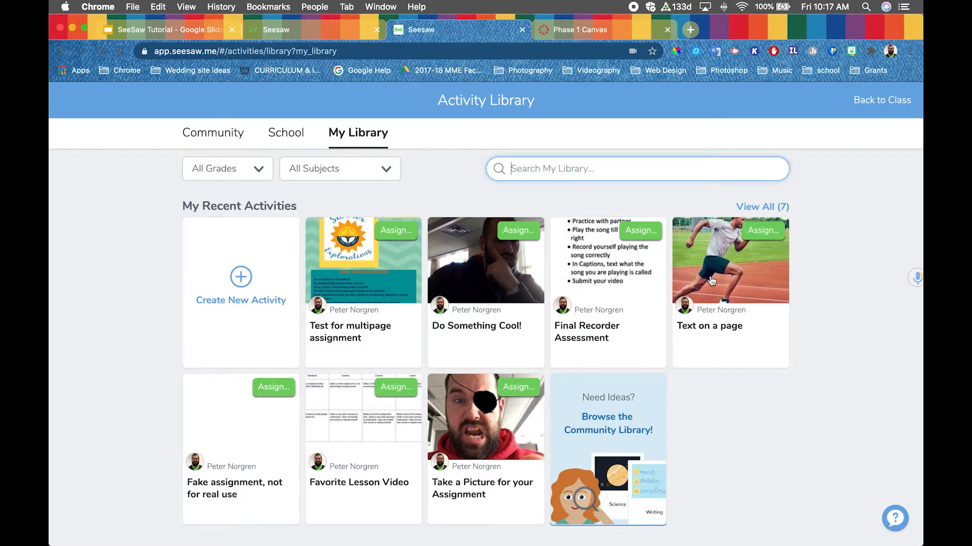
click(253, 278)
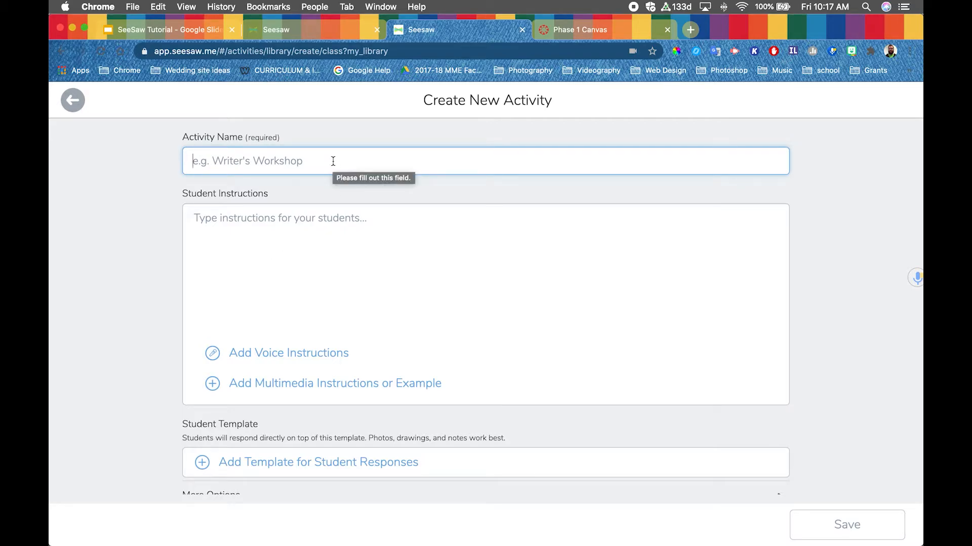
Step: Name the new activity "Im here for the SeeSaw Training"
text(Im here)
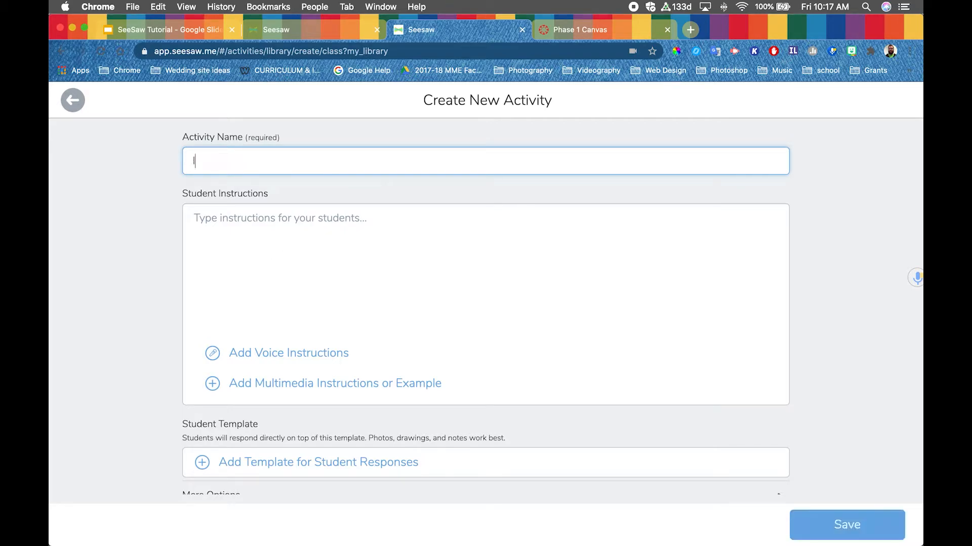
text( for the S)
key(BackSpace)
key(BackSpace)
key(BackSpace)
text(e SeeS)
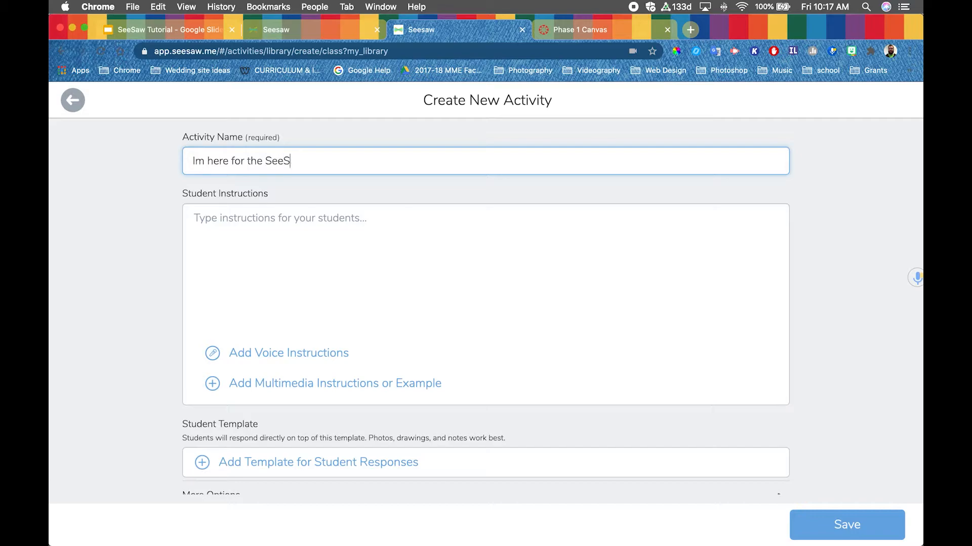
text(aw Training)
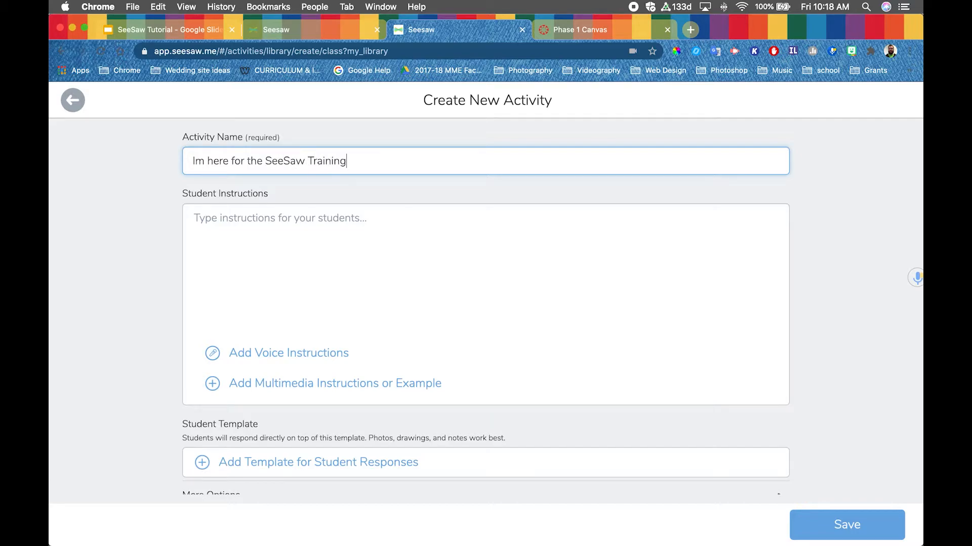
Step: Enter "Do the stuff I tell you" as the activity's student instructions
click(336, 257)
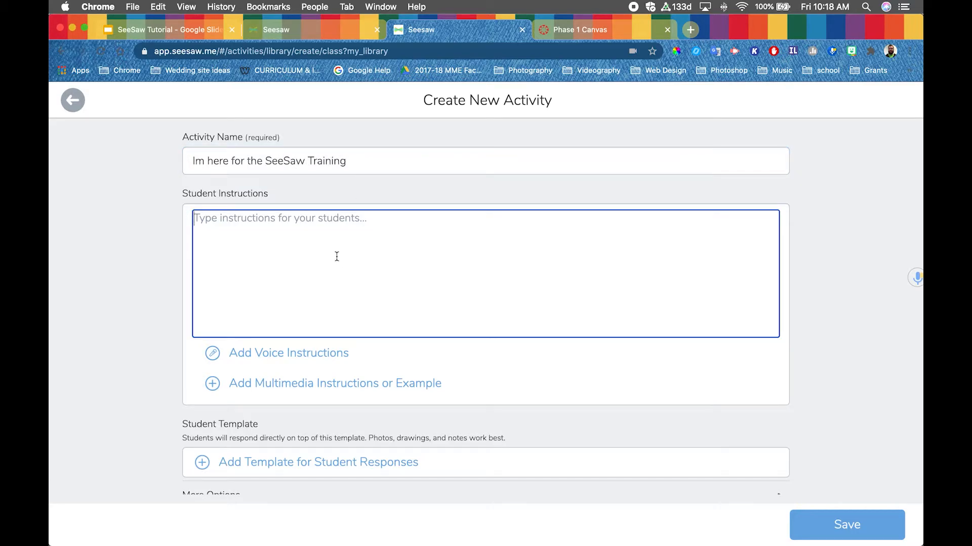
text(Do the studf)
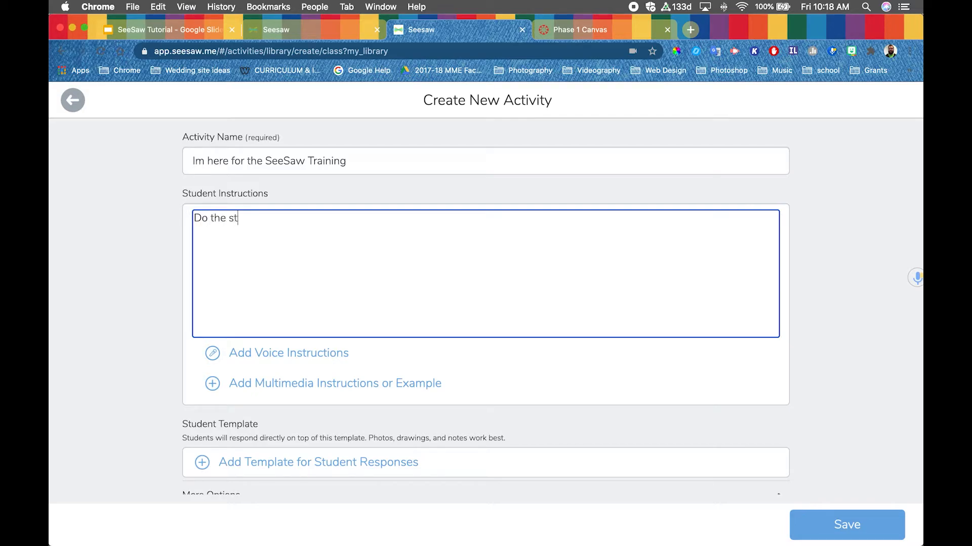
key(BackSpace)
key(BackSpace)
text(ff I tell you)
Step: Record voice instructions for the activity and play the recording back
click(267, 354)
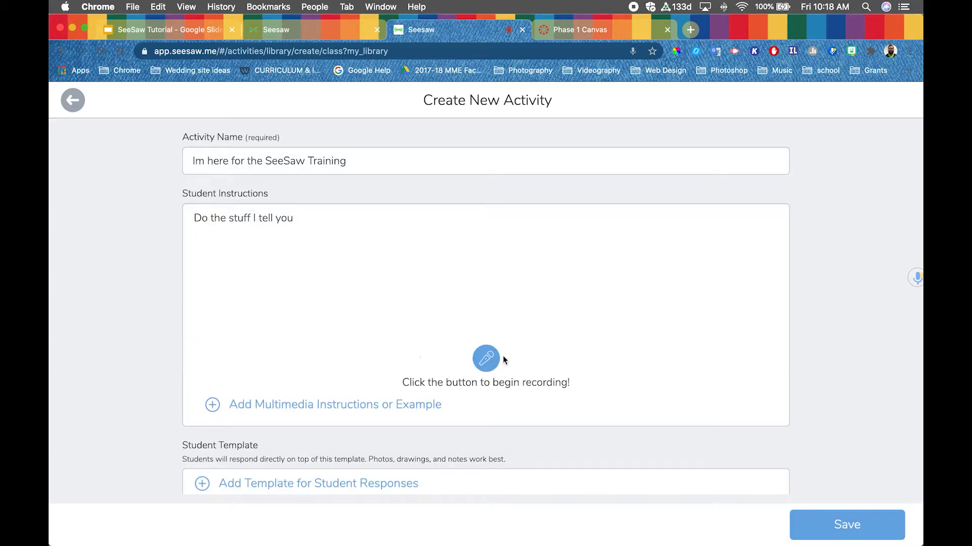
click(489, 359)
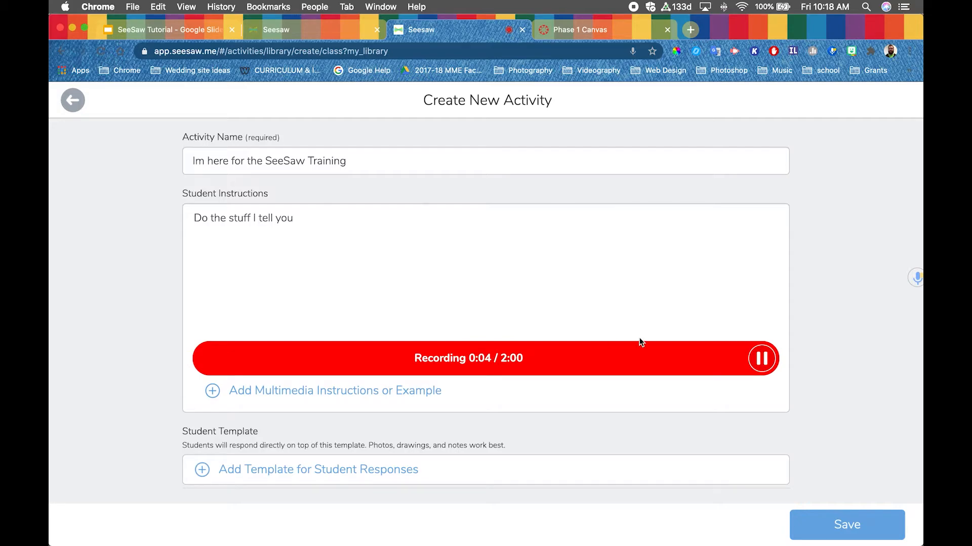
click(761, 359)
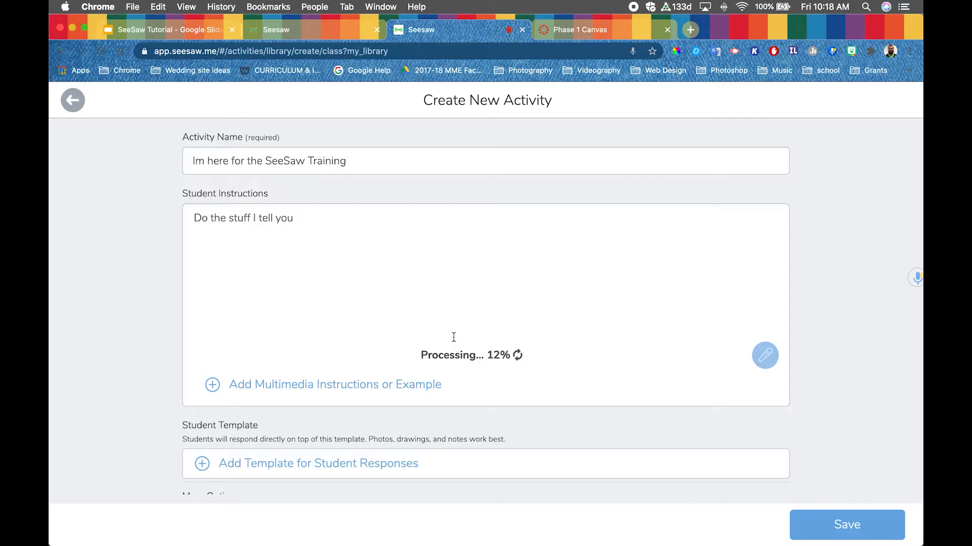
click(208, 357)
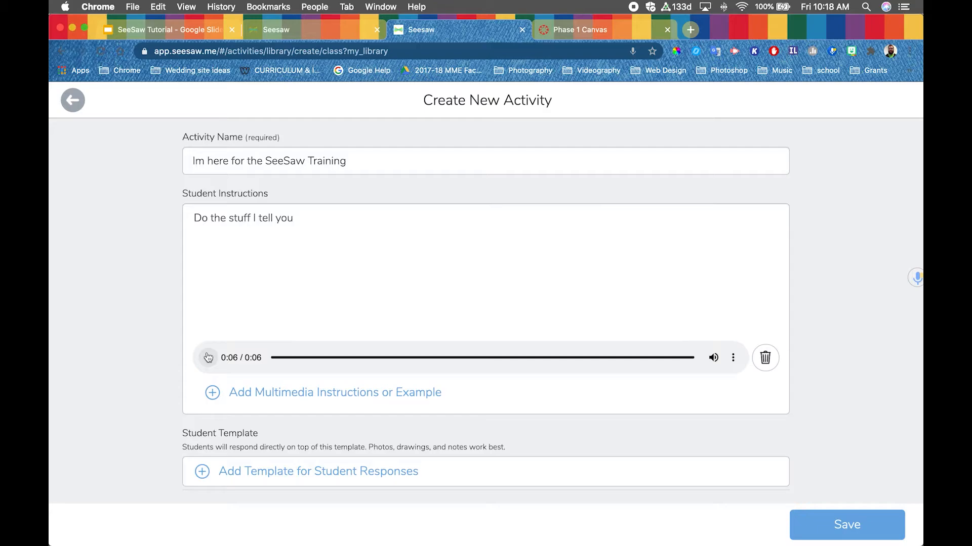
Step: Review the item types available for a student response template and return to the activity form without attaching one
scroll(365, 393, down, 2)
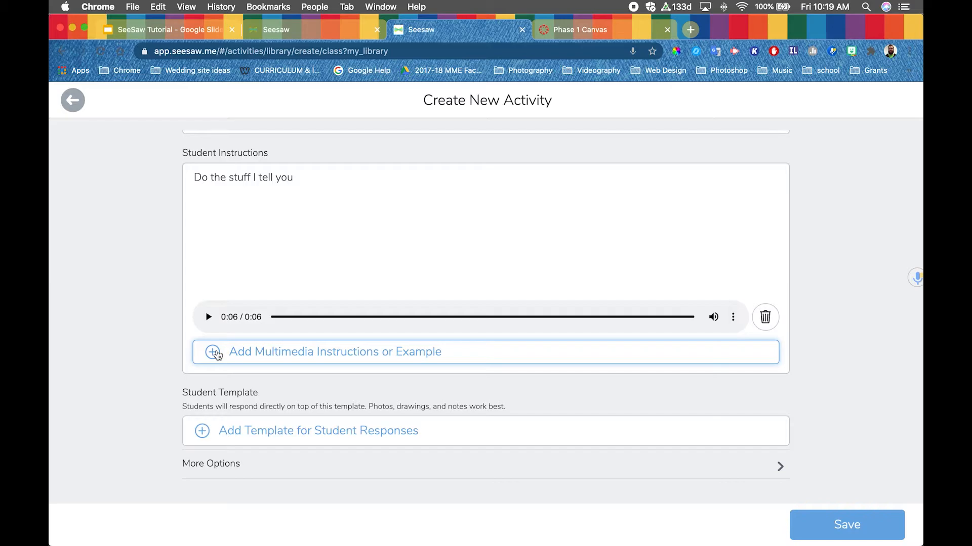
scroll(219, 354, down, 1)
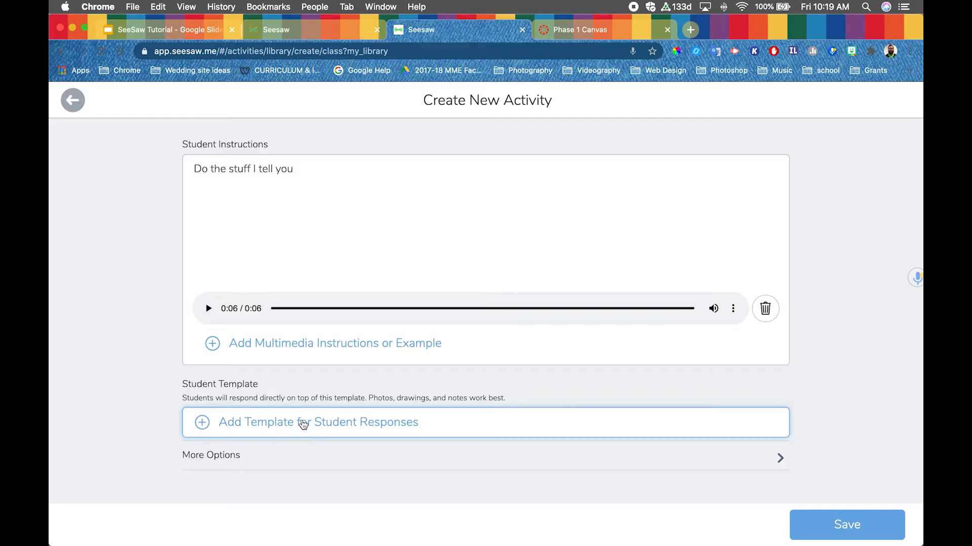
click(261, 424)
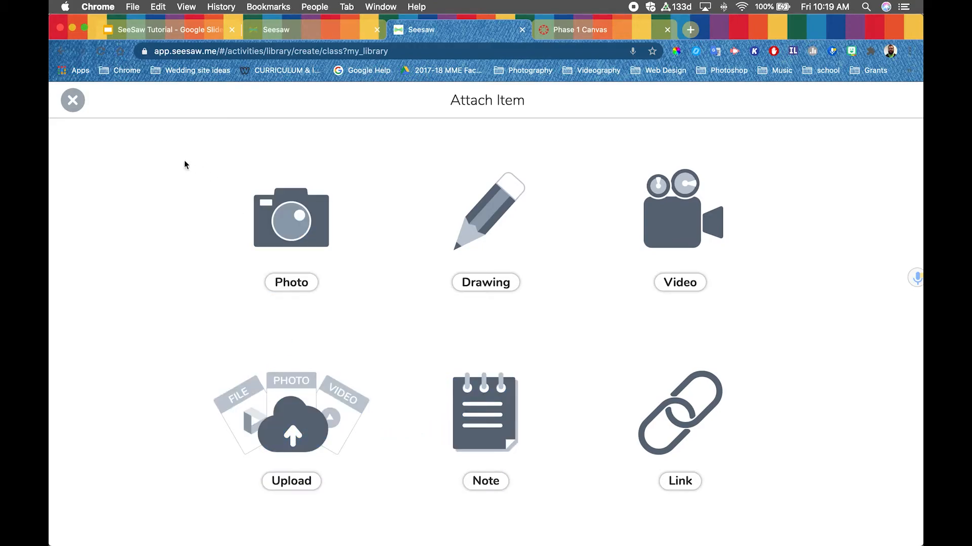
click(73, 100)
scroll(463, 393, down, 2)
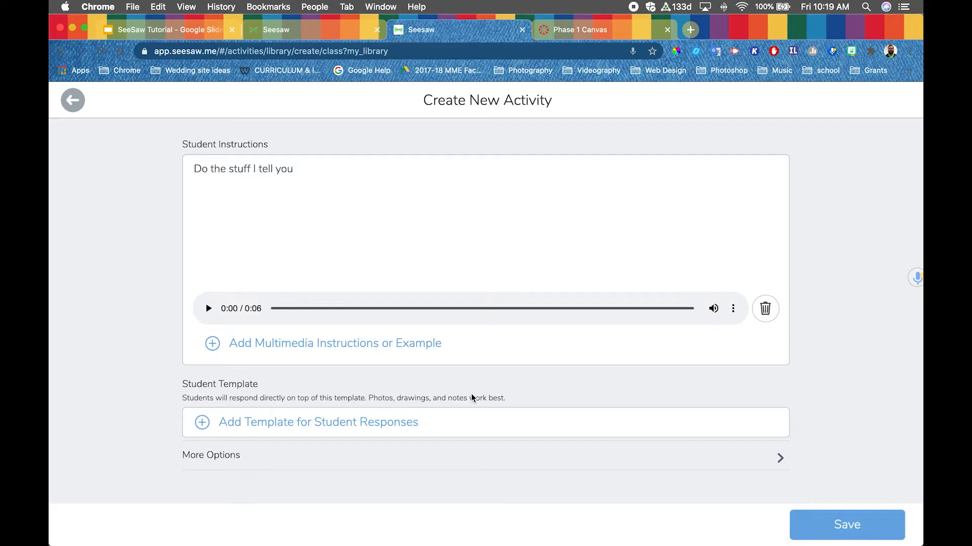
Step: Show the activity's additional options for teacher notes and skills, leave them unchanged, and save the activity
click(310, 460)
scroll(414, 456, down, 4)
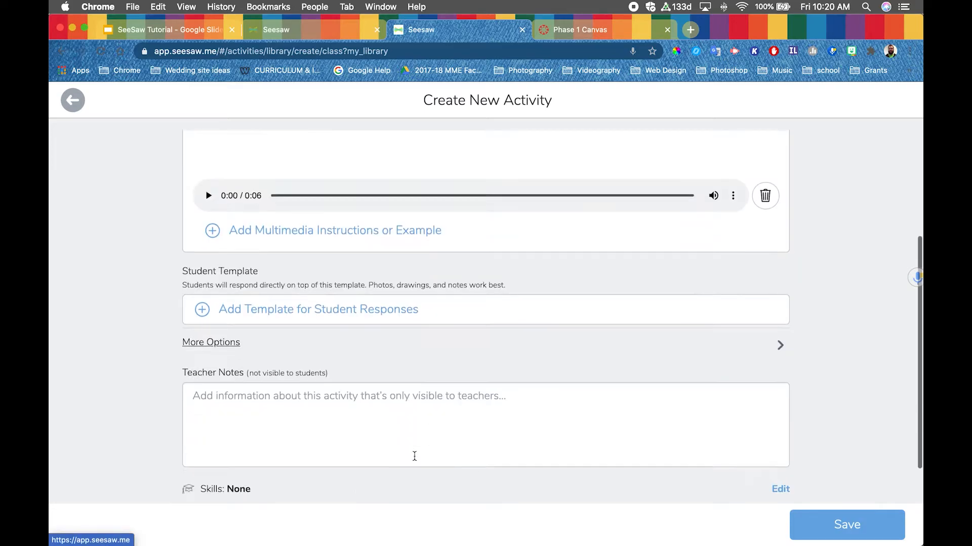
scroll(414, 456, down, 1)
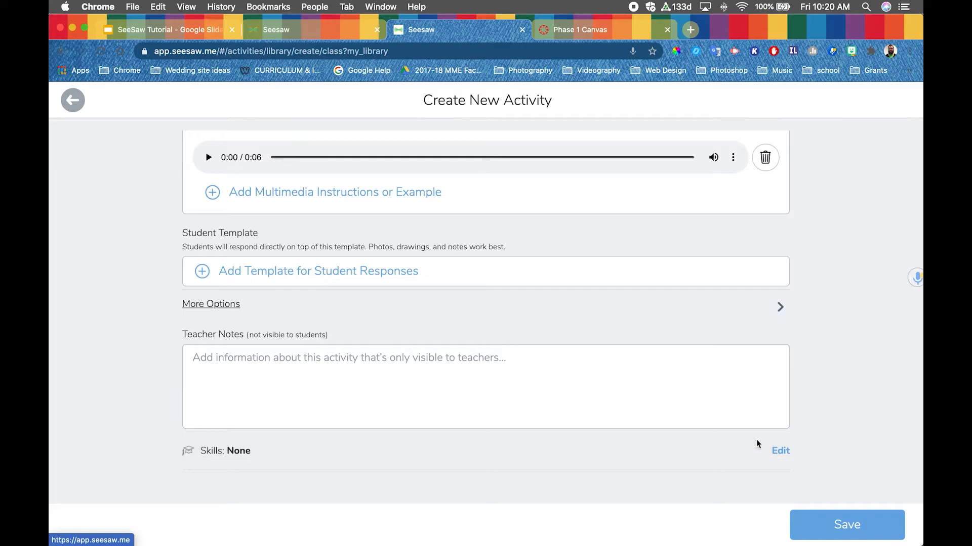
click(859, 526)
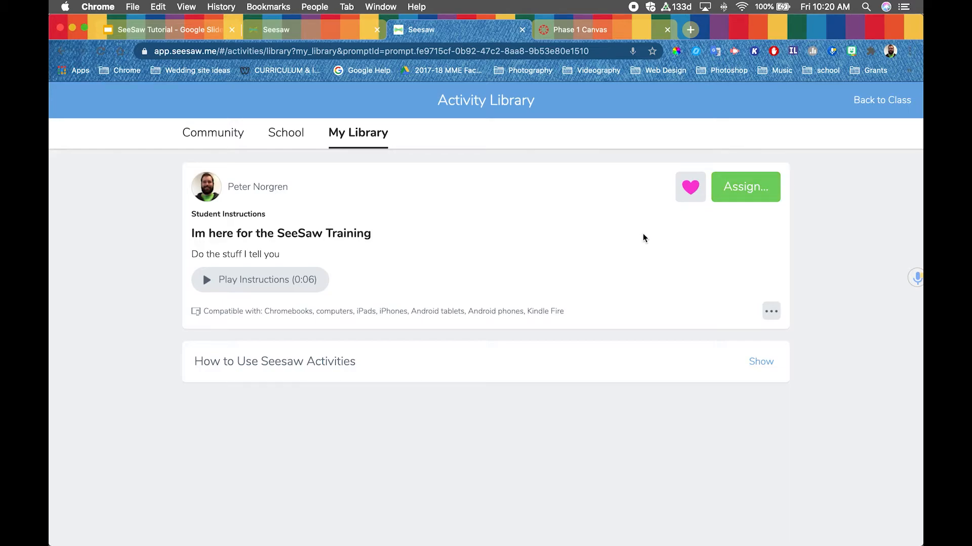
Step: Check the saved activity's management and sharing options, and assign the activity to 2020-2021 Example Class
click(768, 311)
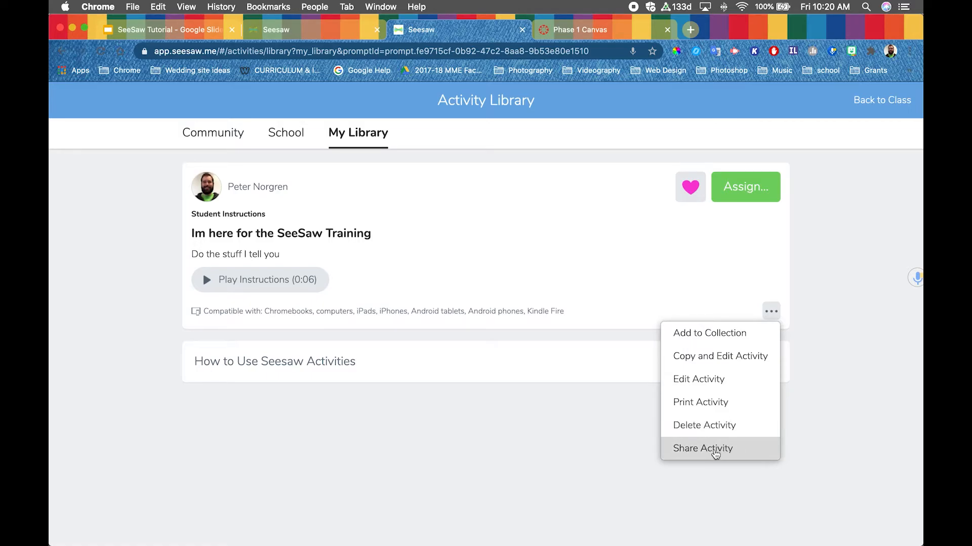
click(841, 352)
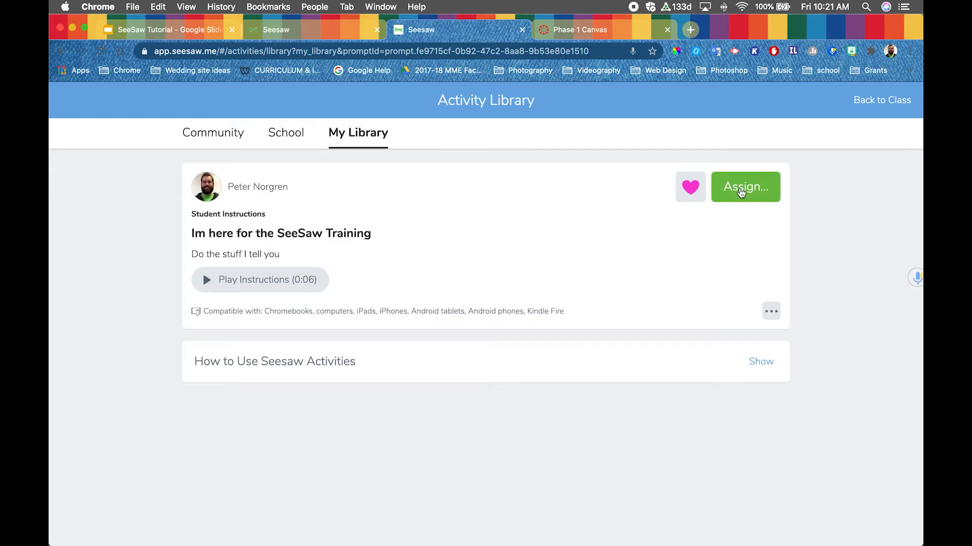
click(740, 192)
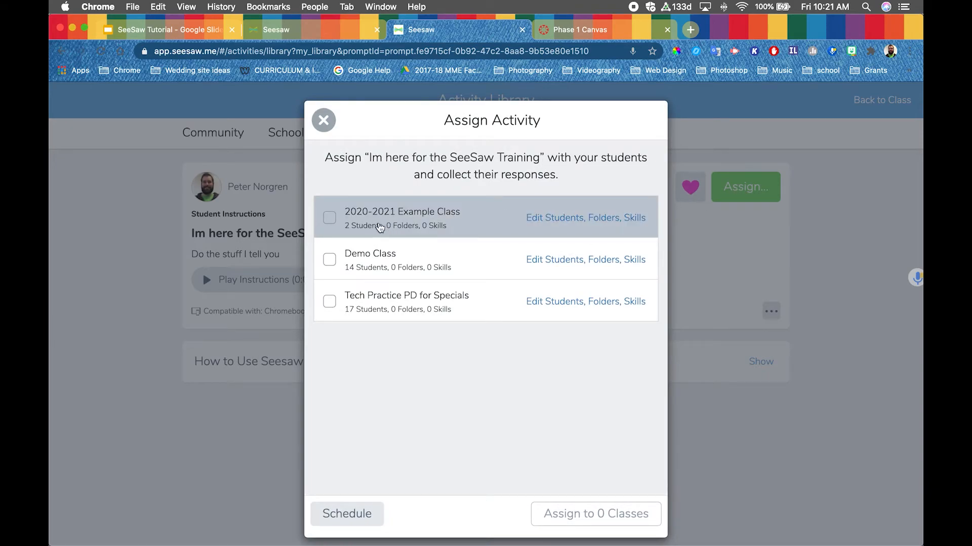
click(331, 218)
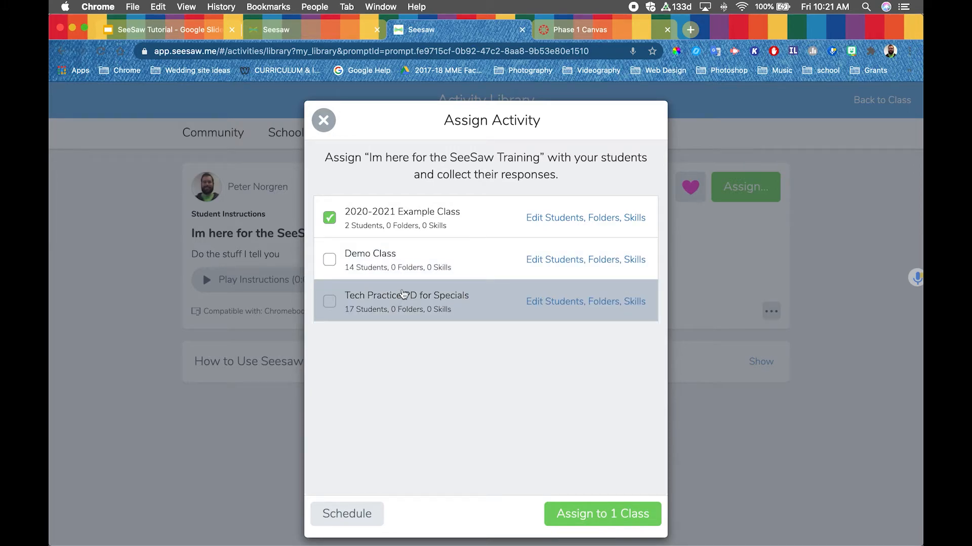
click(602, 522)
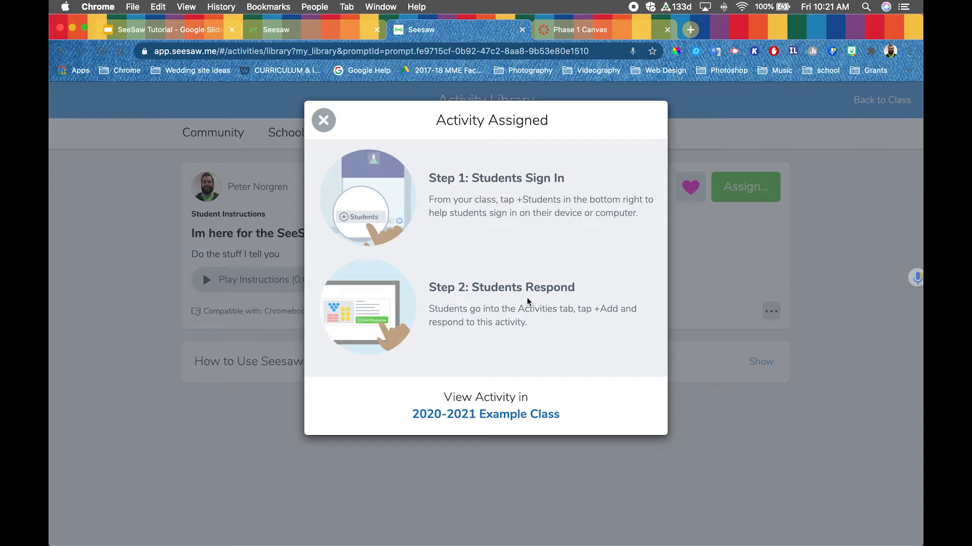
click(322, 121)
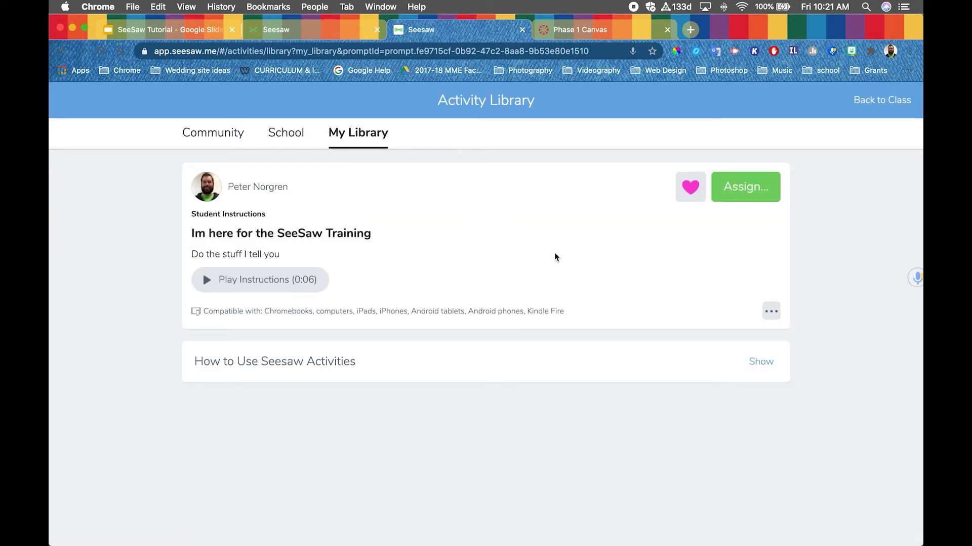
Step: Browse the activities in My Library, view the details of "Text on a page", and return to the library
click(362, 140)
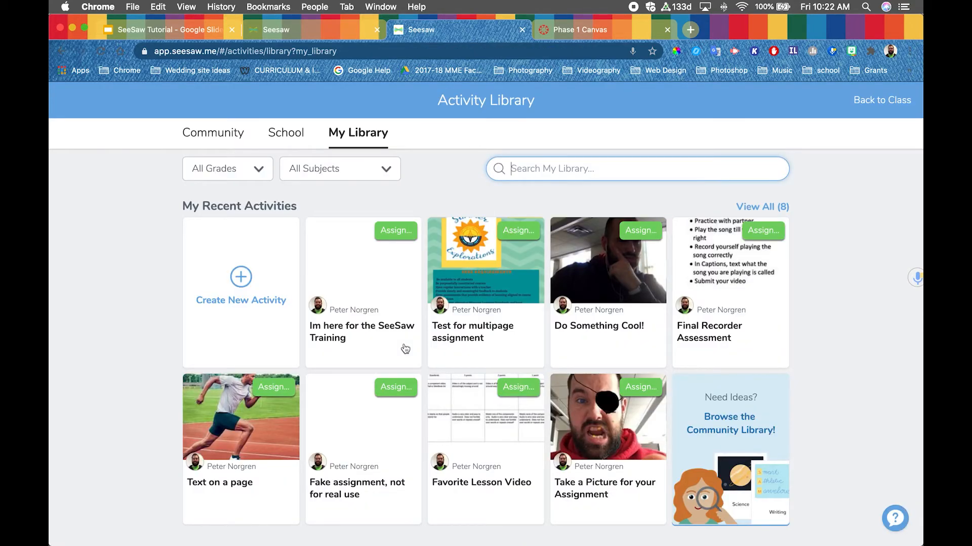
scroll(405, 349, down, 3)
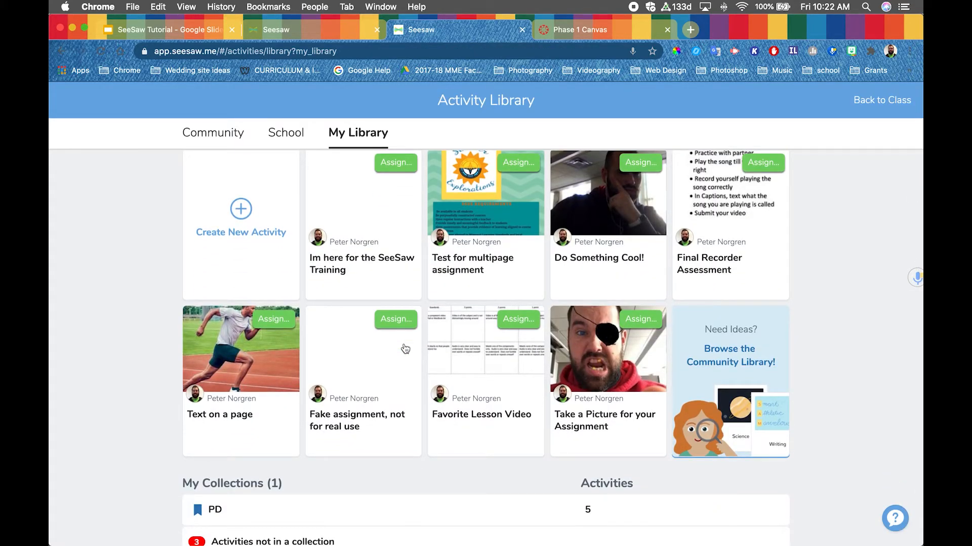
click(248, 350)
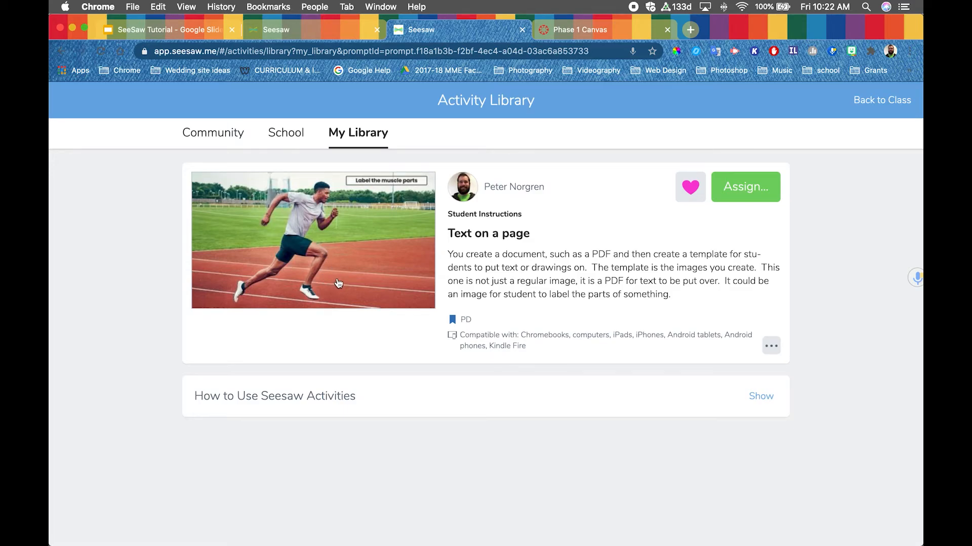
click(349, 141)
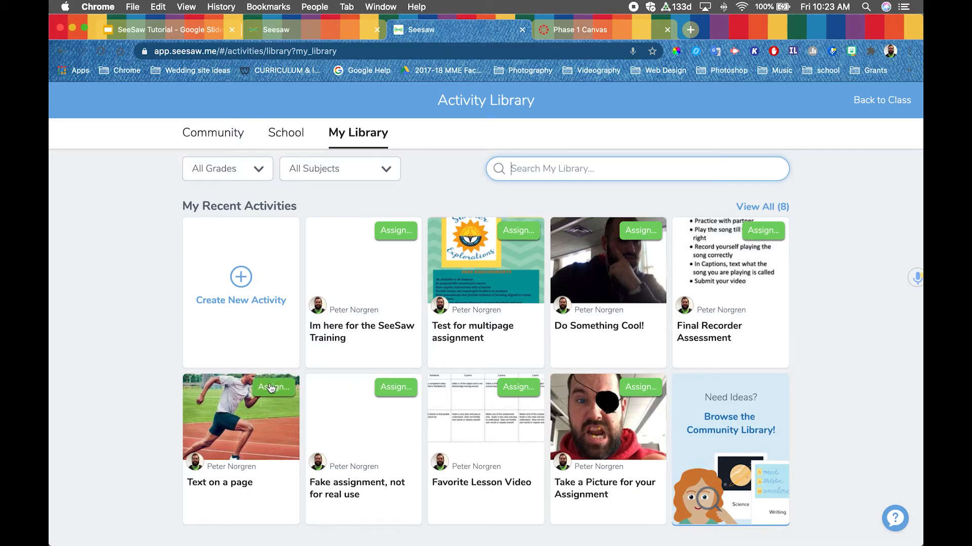
Step: Start assigning "Text on a page" to 2020-2021 Example Class, deselect Sample Student, and cancel the student selection
click(269, 386)
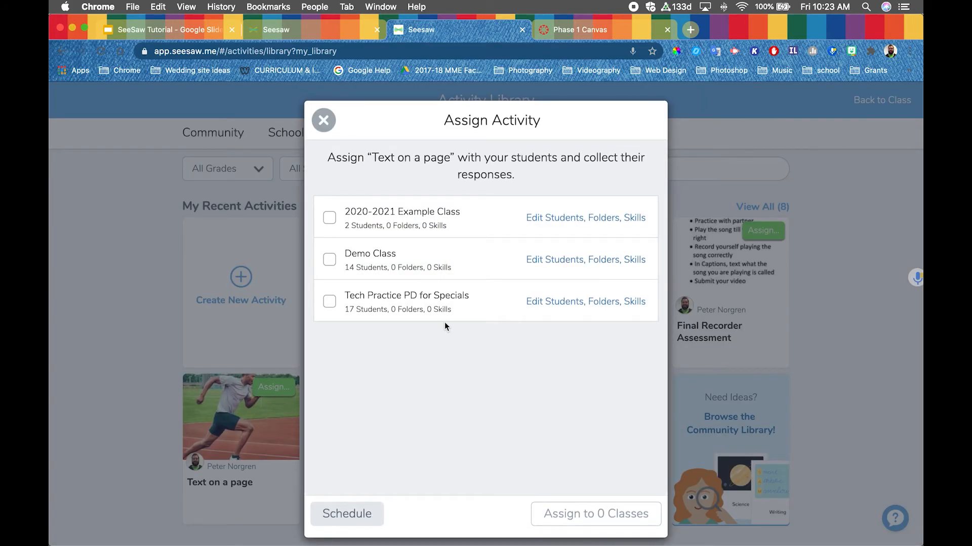
click(329, 219)
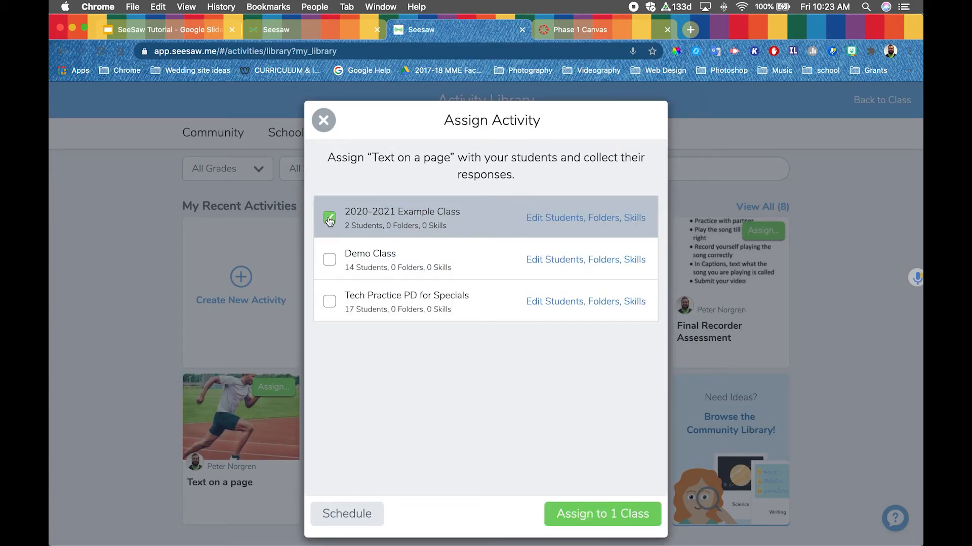
click(556, 221)
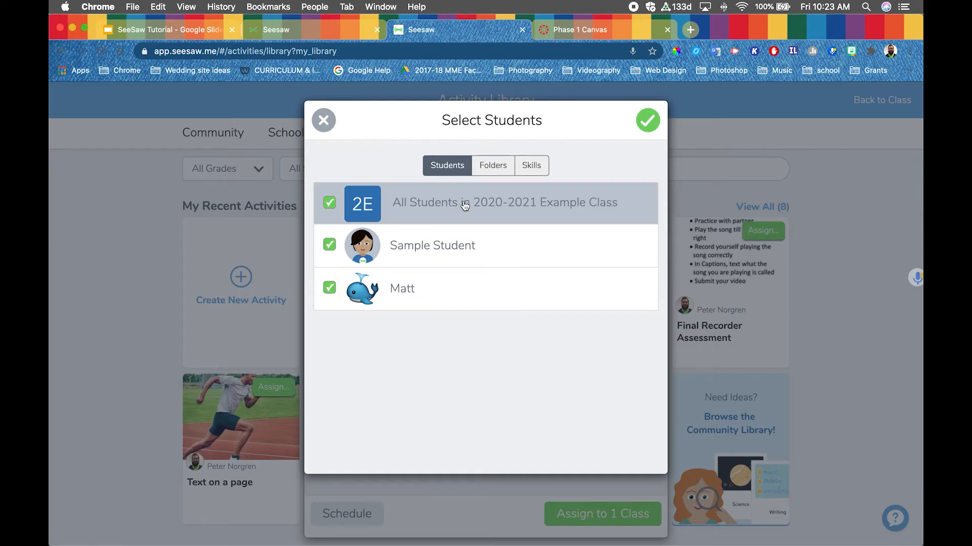
click(330, 245)
click(323, 120)
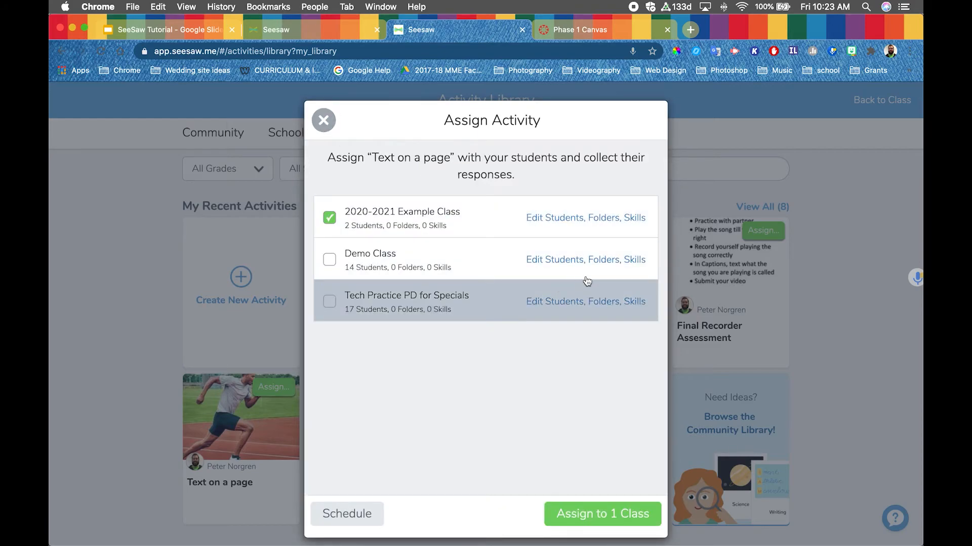
Step: Restrict the assignment in 2020-2021 Example Class to Sample Student only, and leave without assigning the activity
click(548, 217)
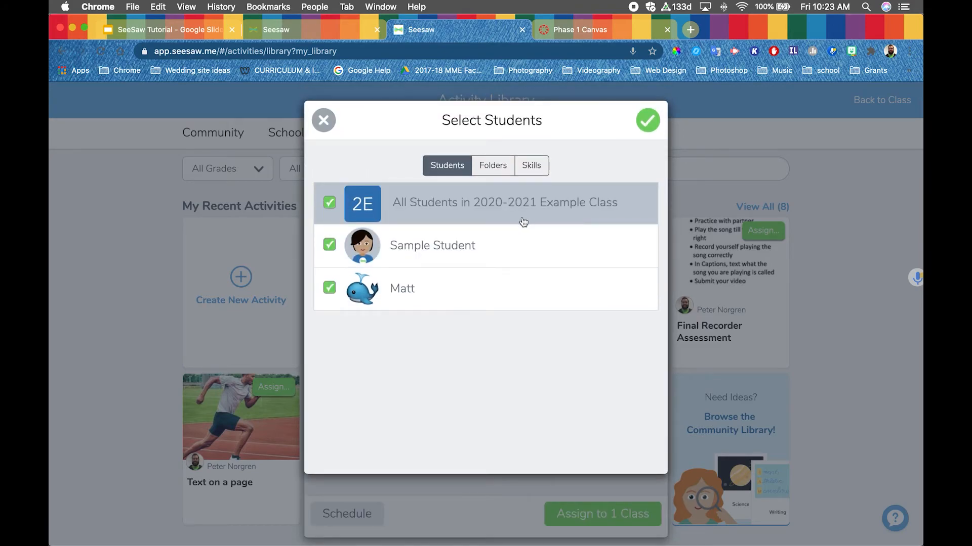
click(330, 287)
click(329, 245)
click(329, 288)
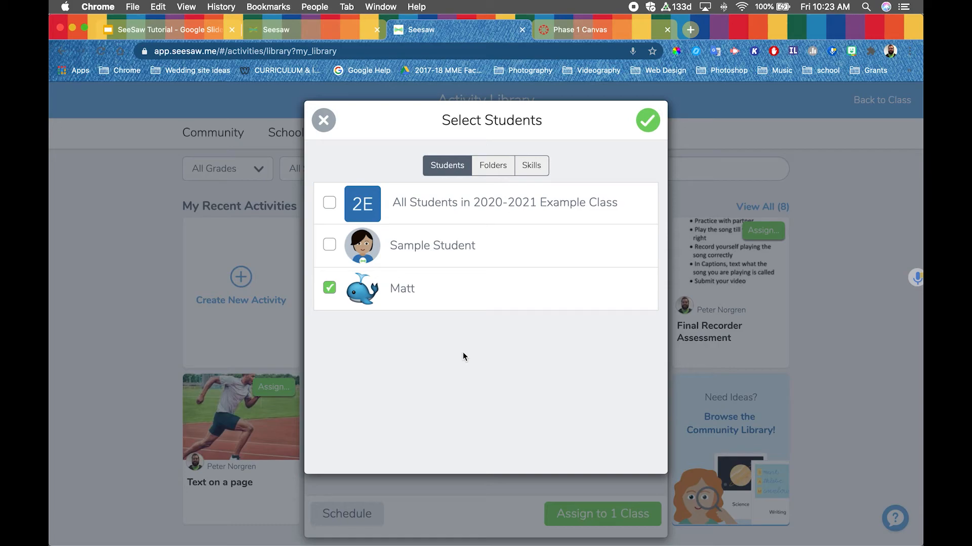
click(330, 247)
click(329, 288)
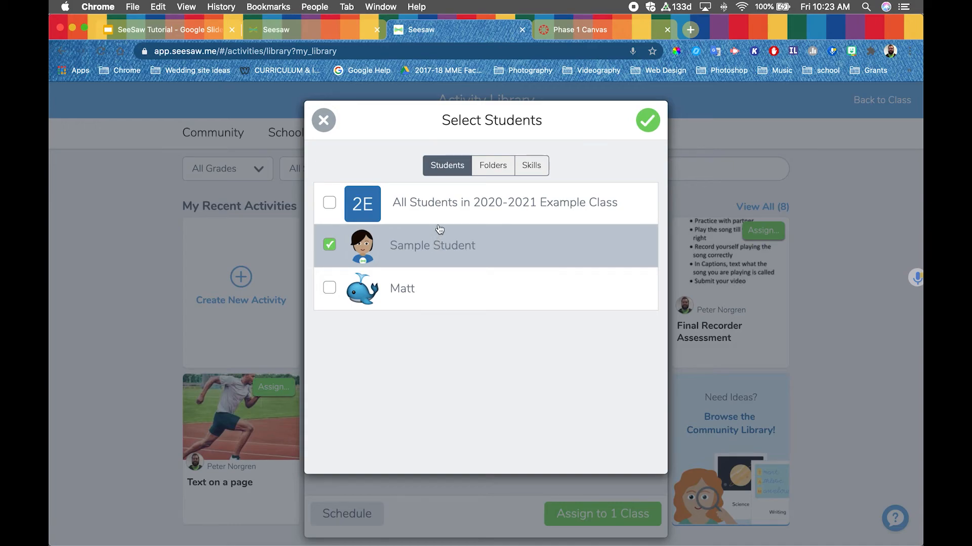
click(647, 120)
click(323, 120)
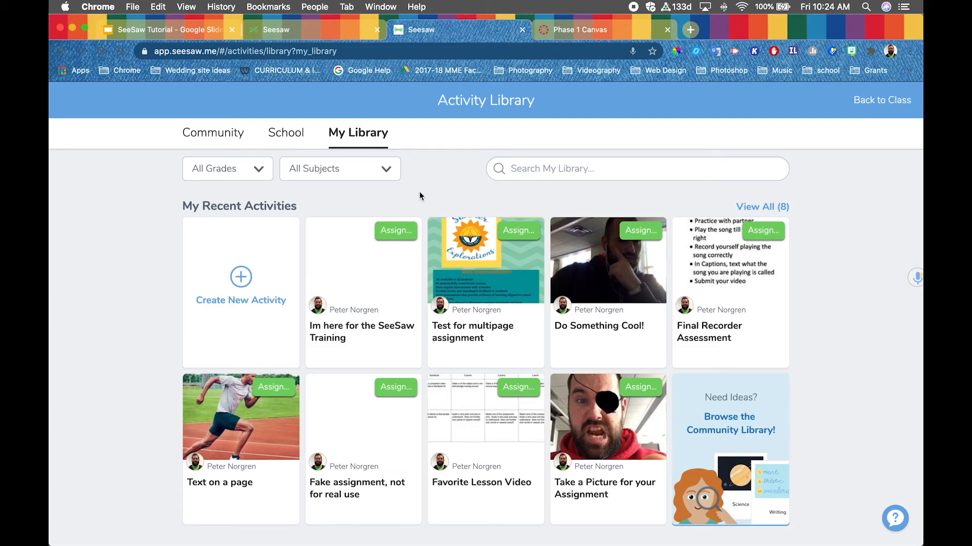
Step: Browse the Community library's 2nd Grade collections, trending searches and activities popular this week
click(221, 133)
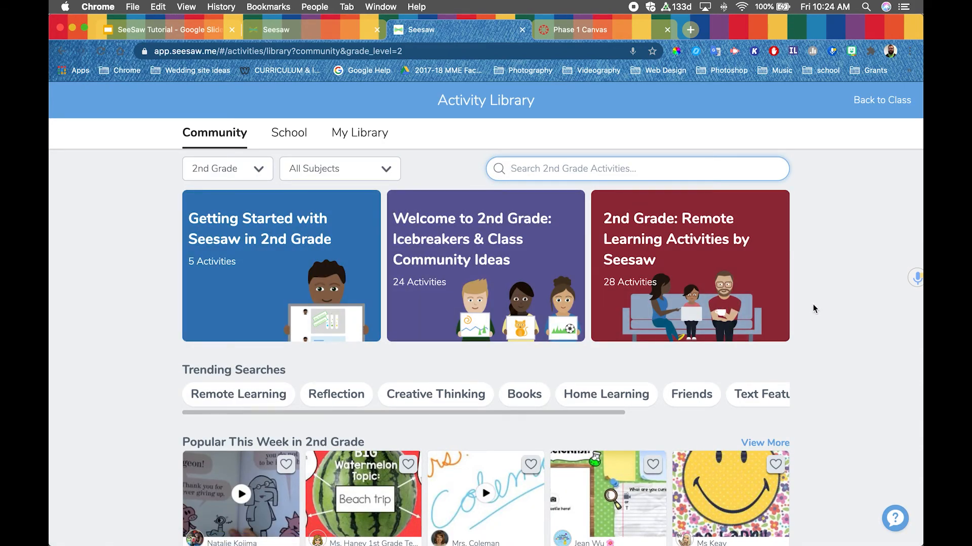
scroll(813, 310, down, 5)
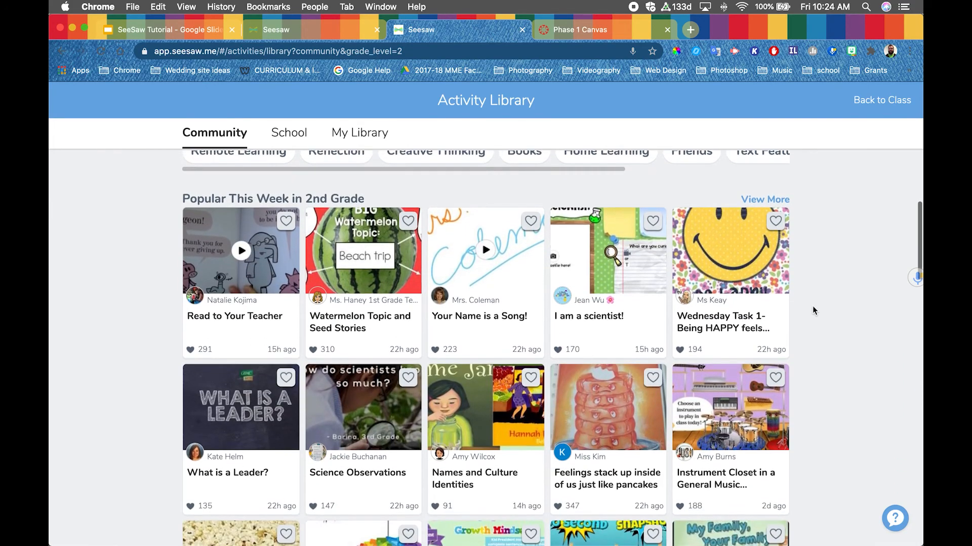
scroll(813, 309, down, 5)
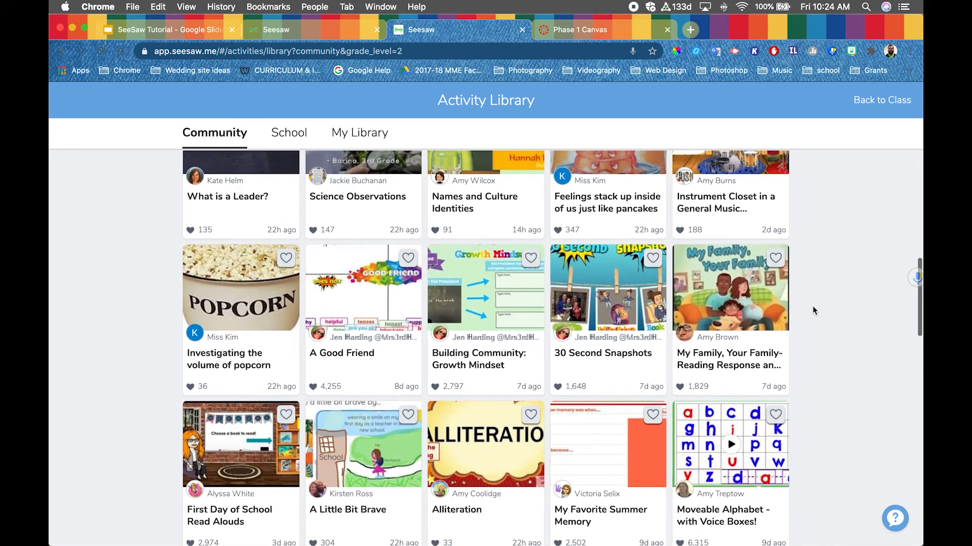
scroll(813, 310, up, 8)
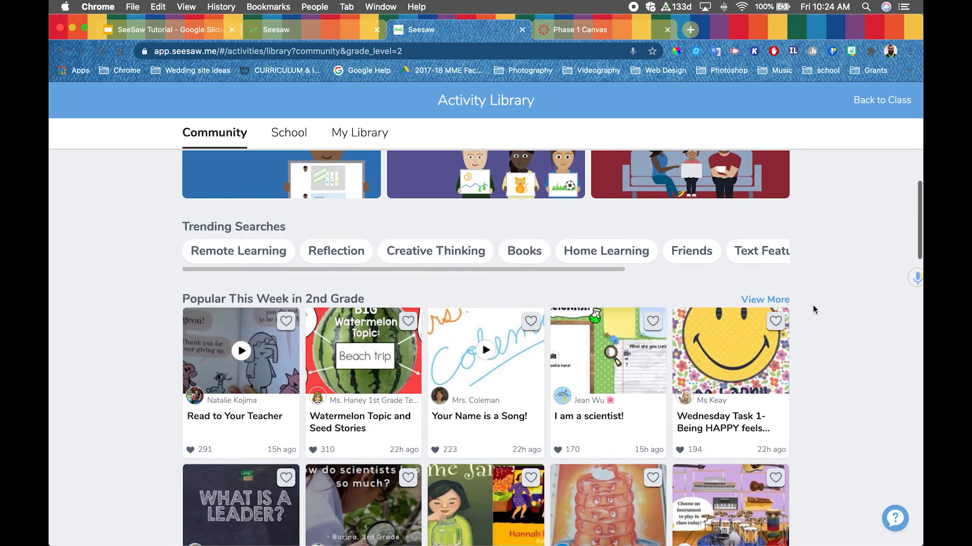
scroll(813, 309, up, 3)
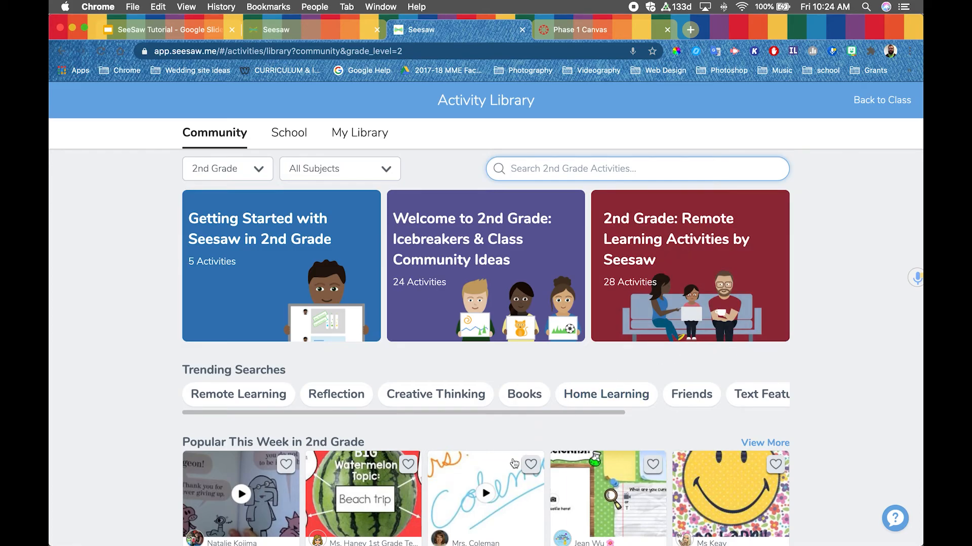
scroll(505, 456, down, 1)
scroll(505, 457, down, 5)
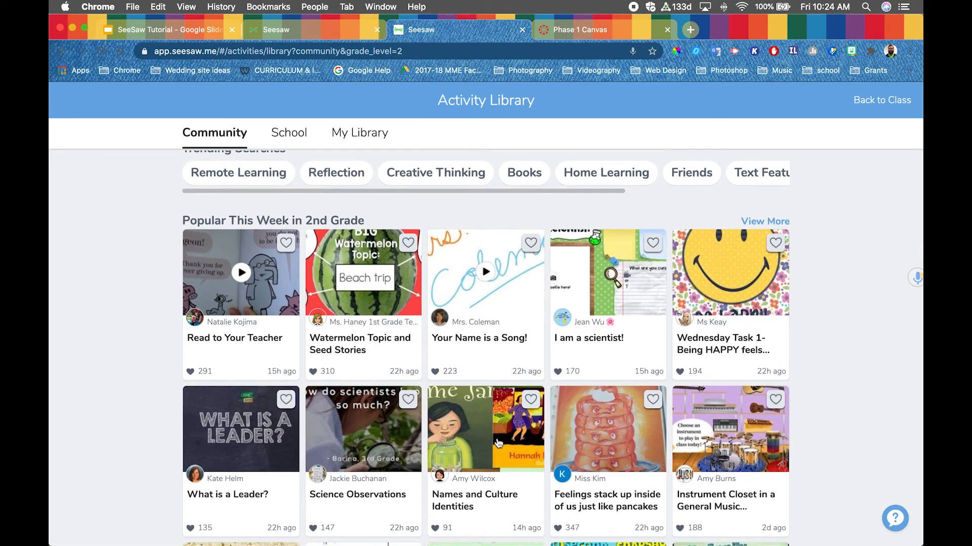
scroll(476, 430, up, 1)
click(409, 285)
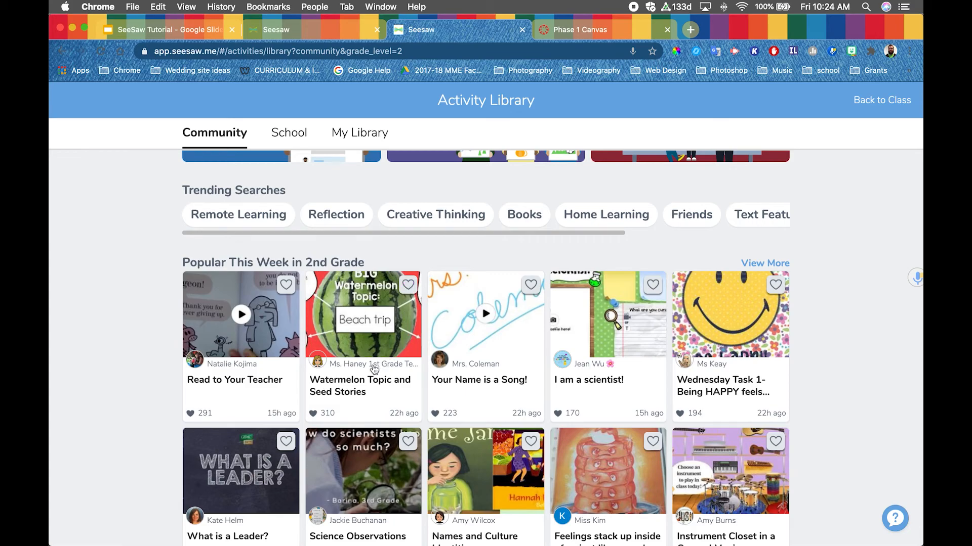
scroll(360, 374, up, 4)
scroll(360, 373, up, 1)
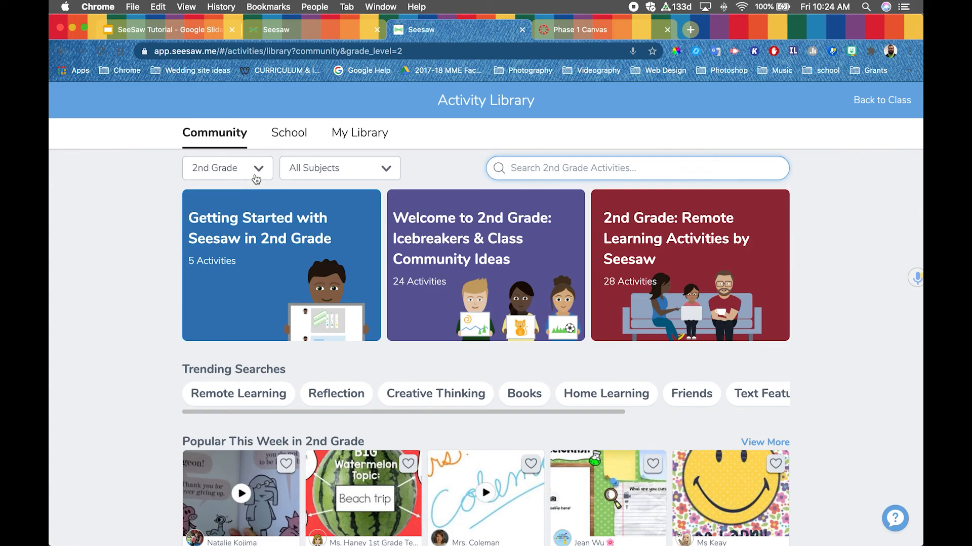
Step: Review the subject filter choices for the 2nd Grade community activities without selecting one, and skim the activities
click(339, 174)
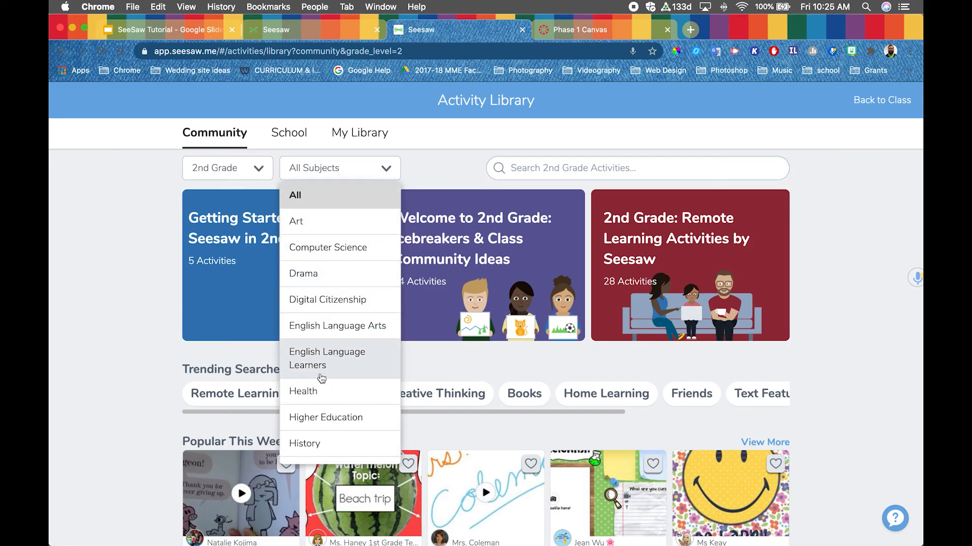
click(142, 284)
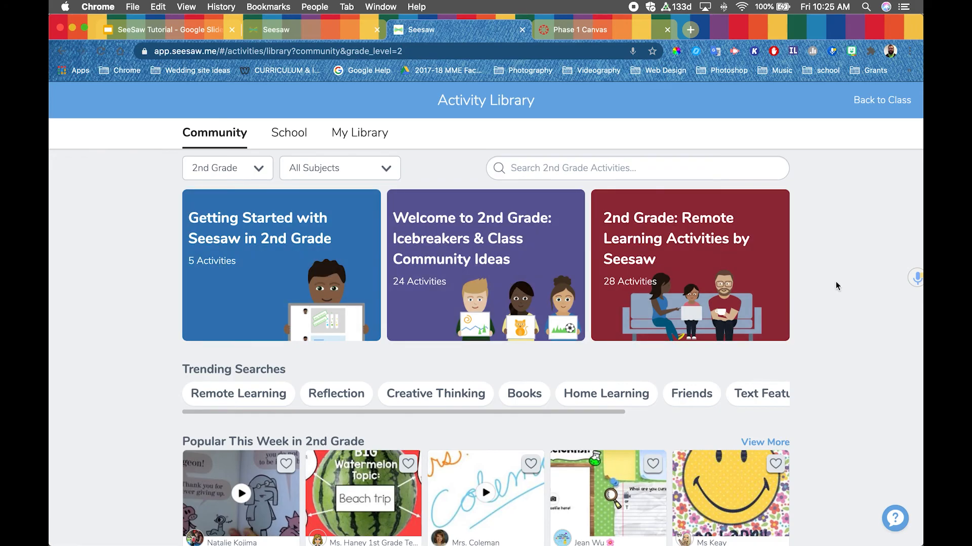
scroll(835, 283, down, 5)
scroll(834, 283, up, 2)
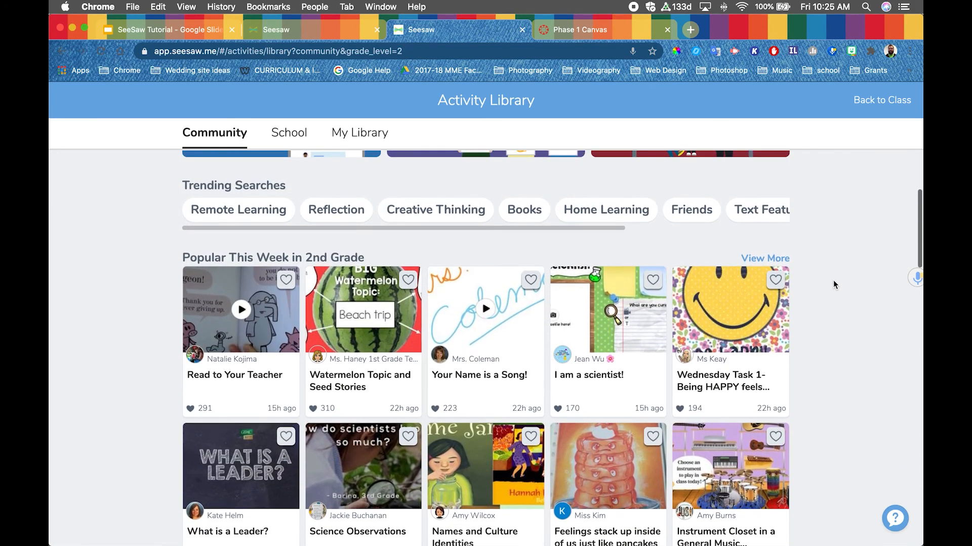
scroll(833, 281, up, 4)
Step: Search the 2nd Grade community activities for "fractions" and browse the matching activities
click(616, 168)
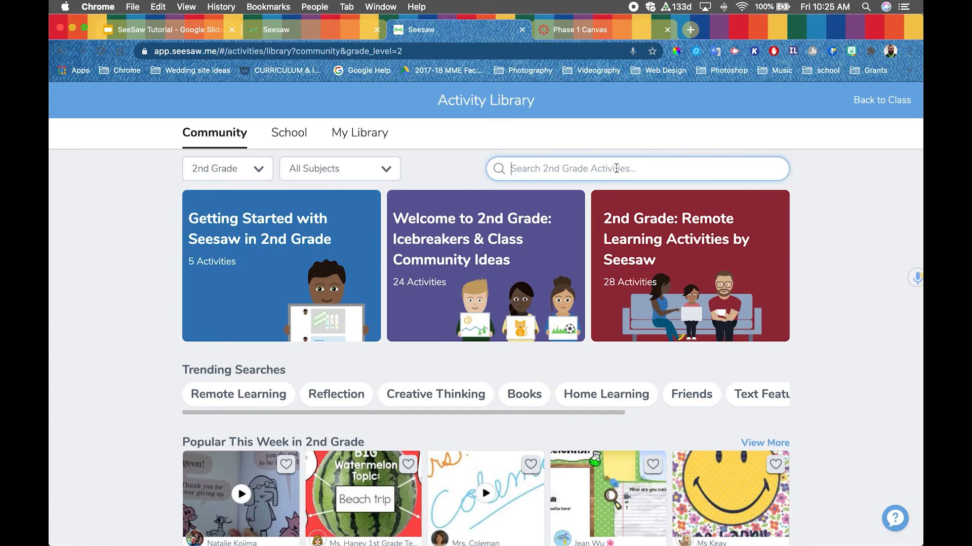
text(fractions)
key(Return)
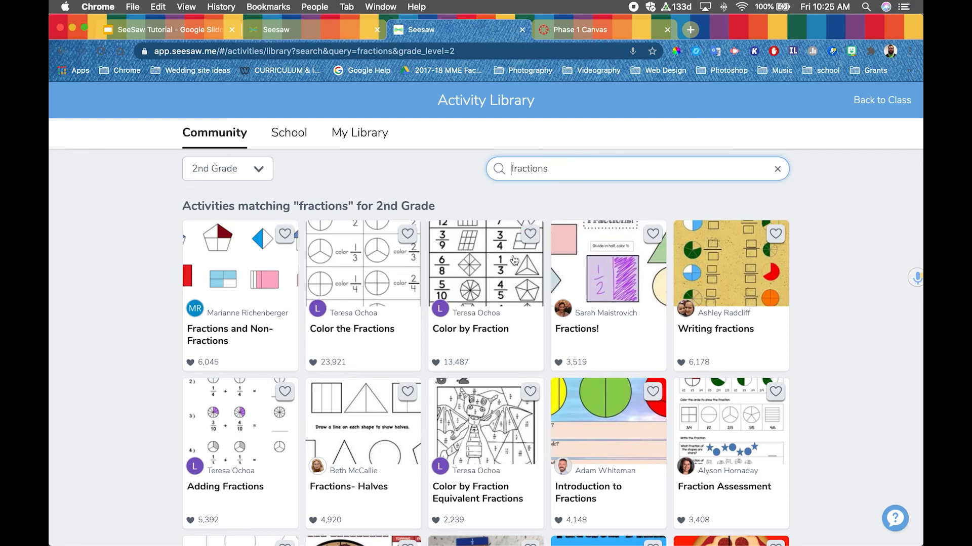
scroll(633, 275, down, 6)
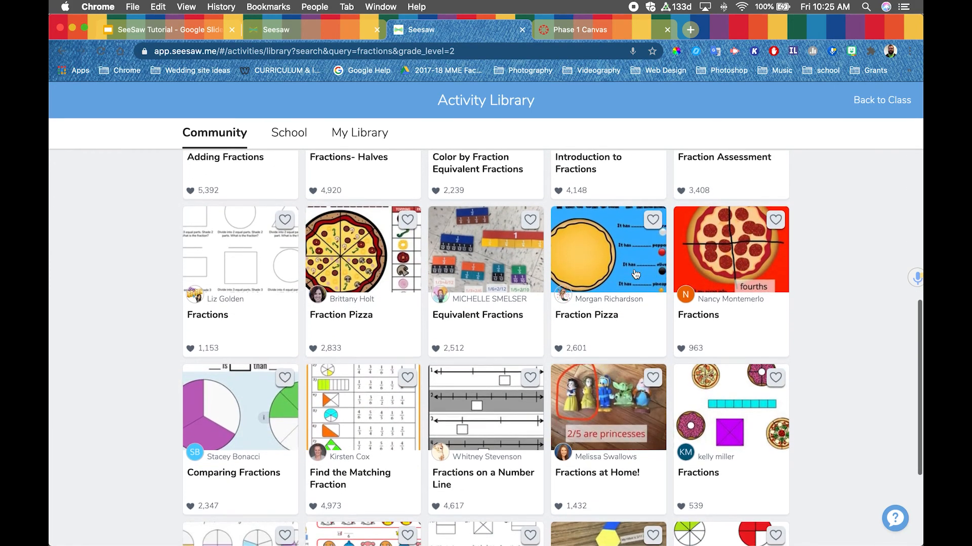
scroll(825, 272, down, 5)
scroll(825, 271, up, 10)
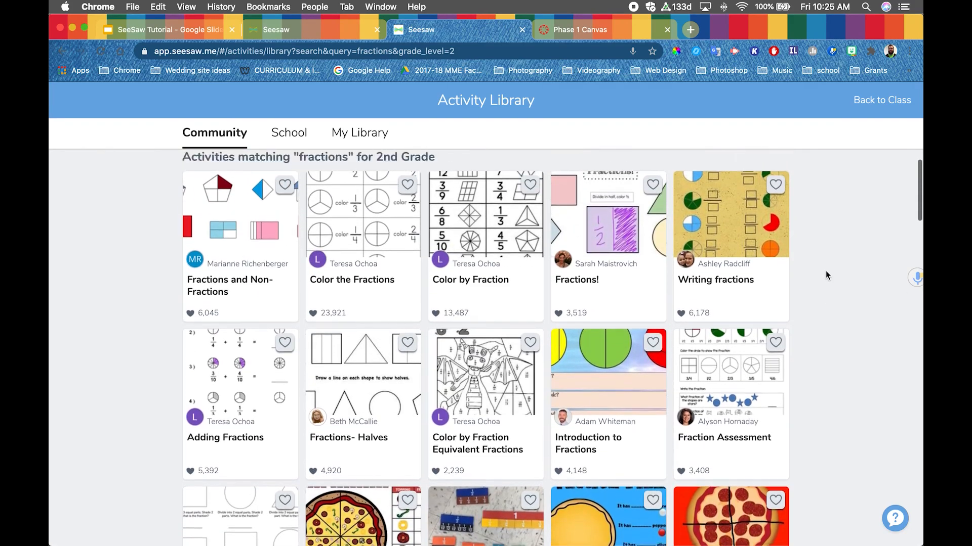
scroll(824, 271, up, 2)
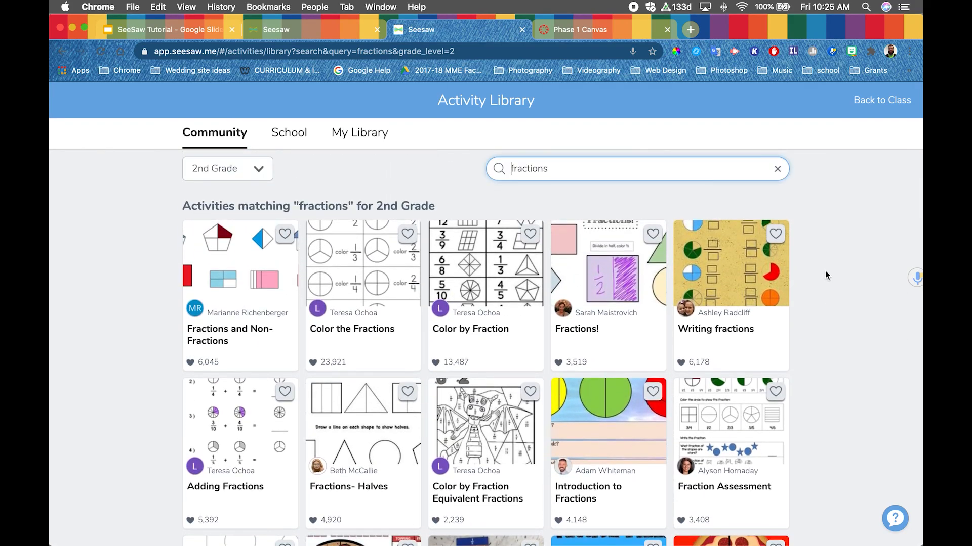